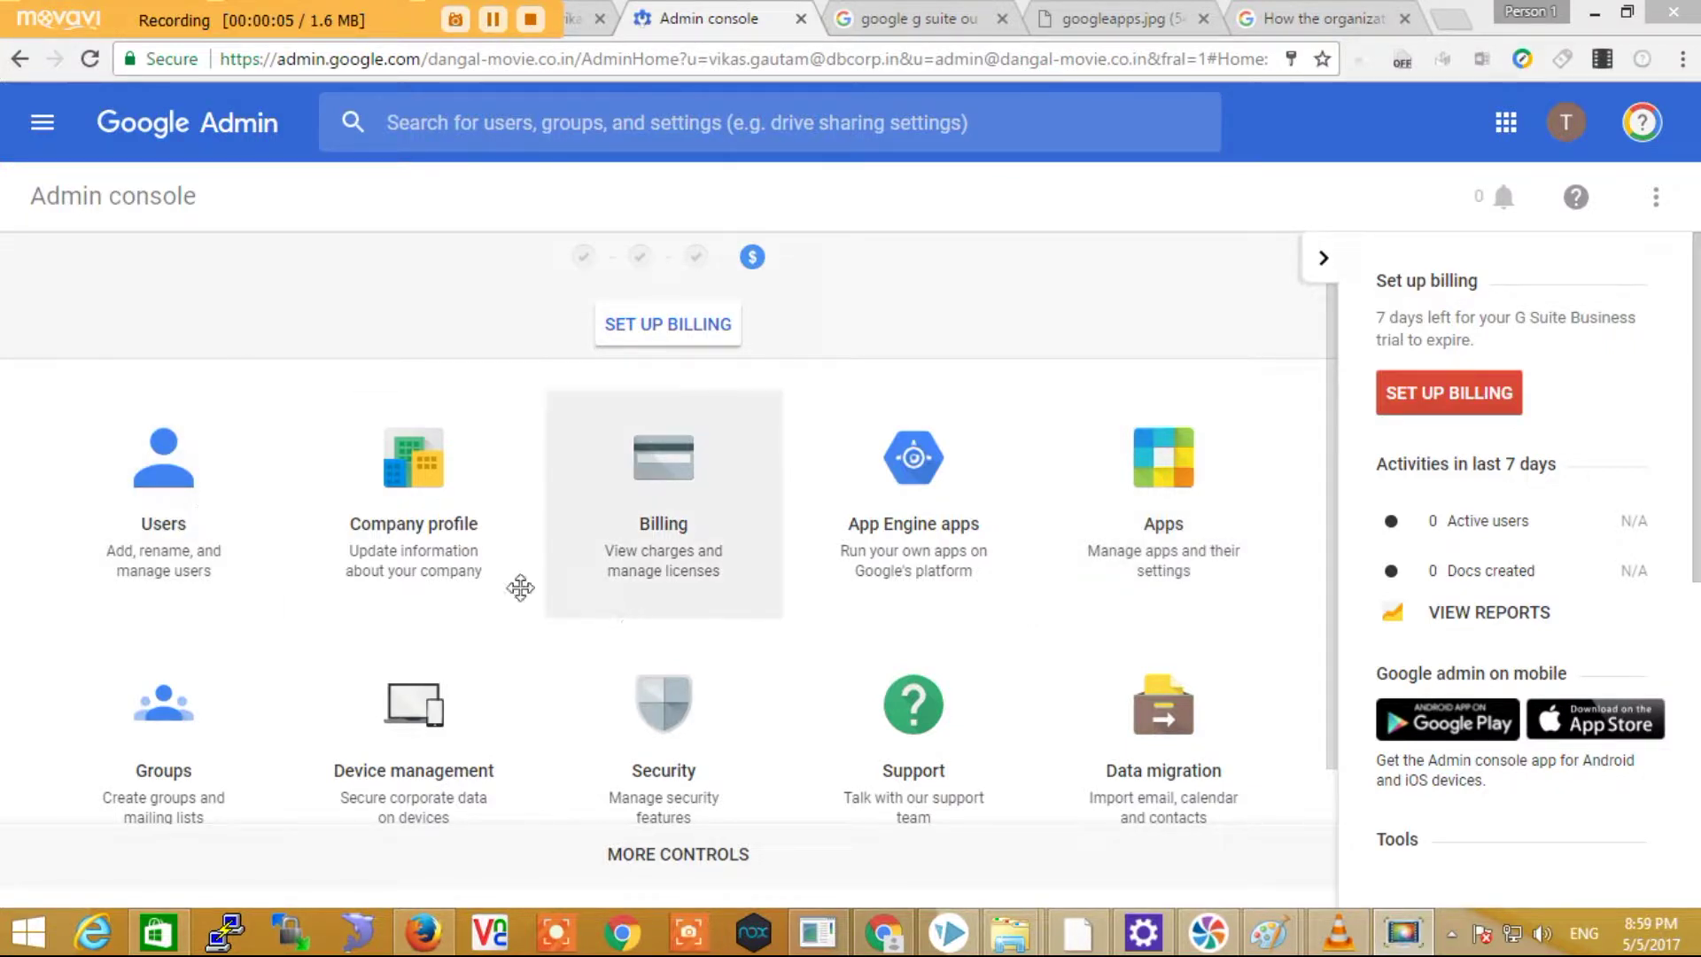
- From the user list, start a new sub-organization under dangal-movie.co.in, entering Production as both its name and description
click(189, 496)
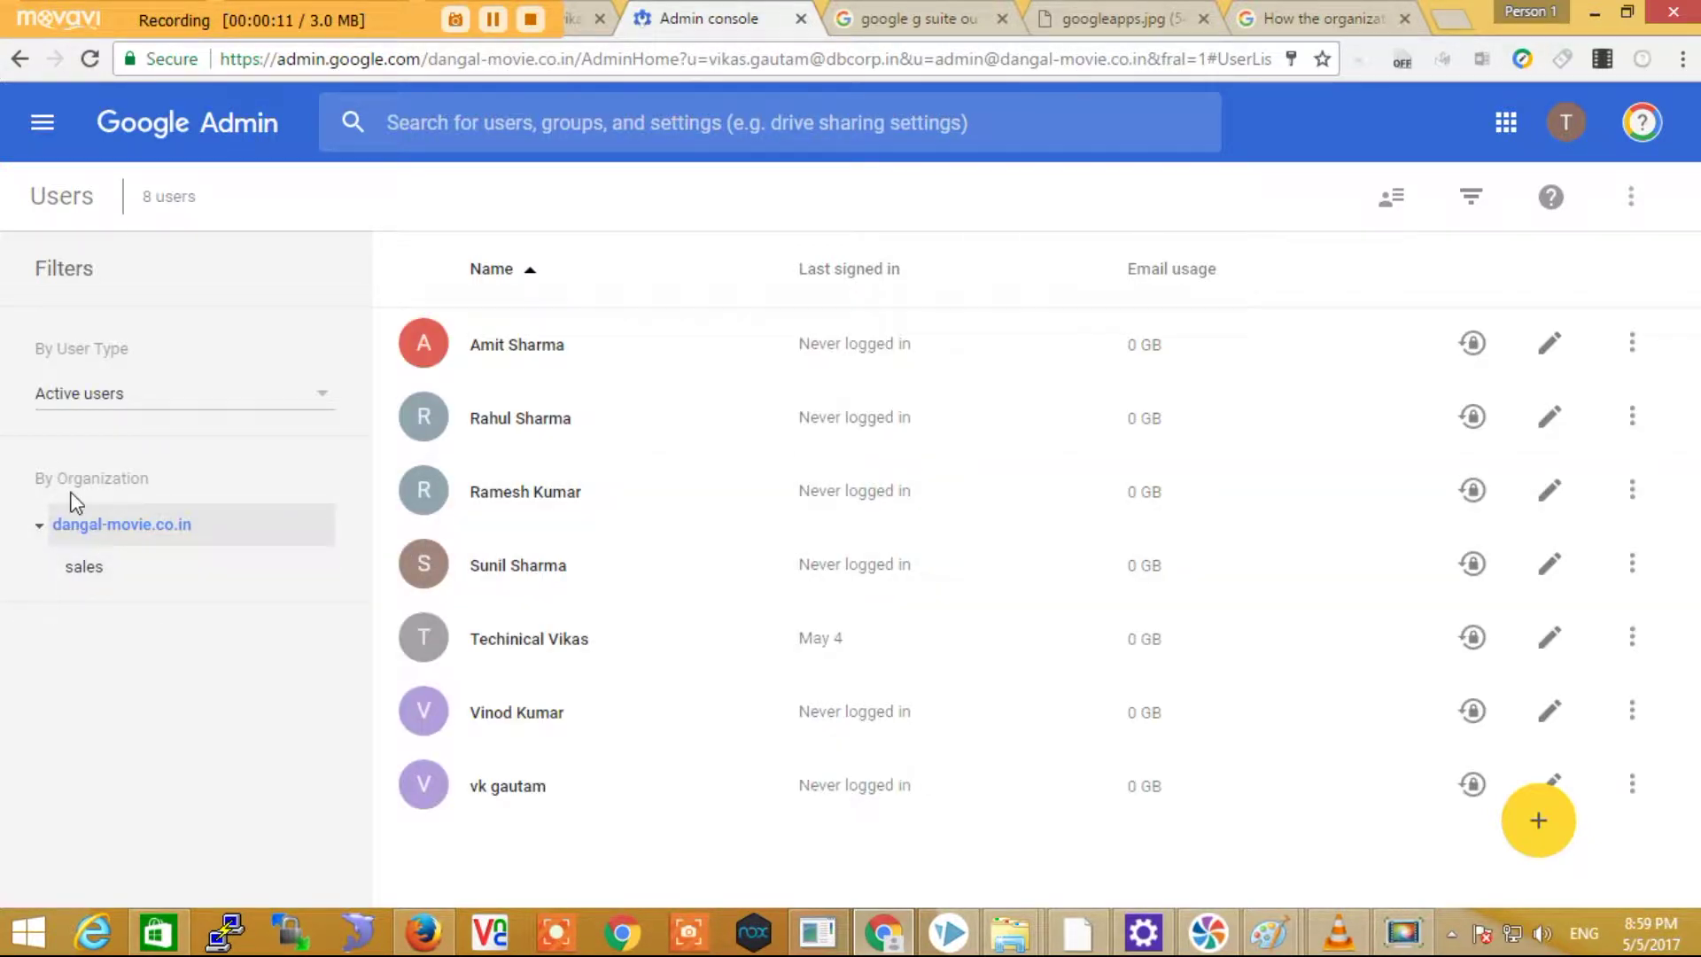
drag(39, 481, 190, 479)
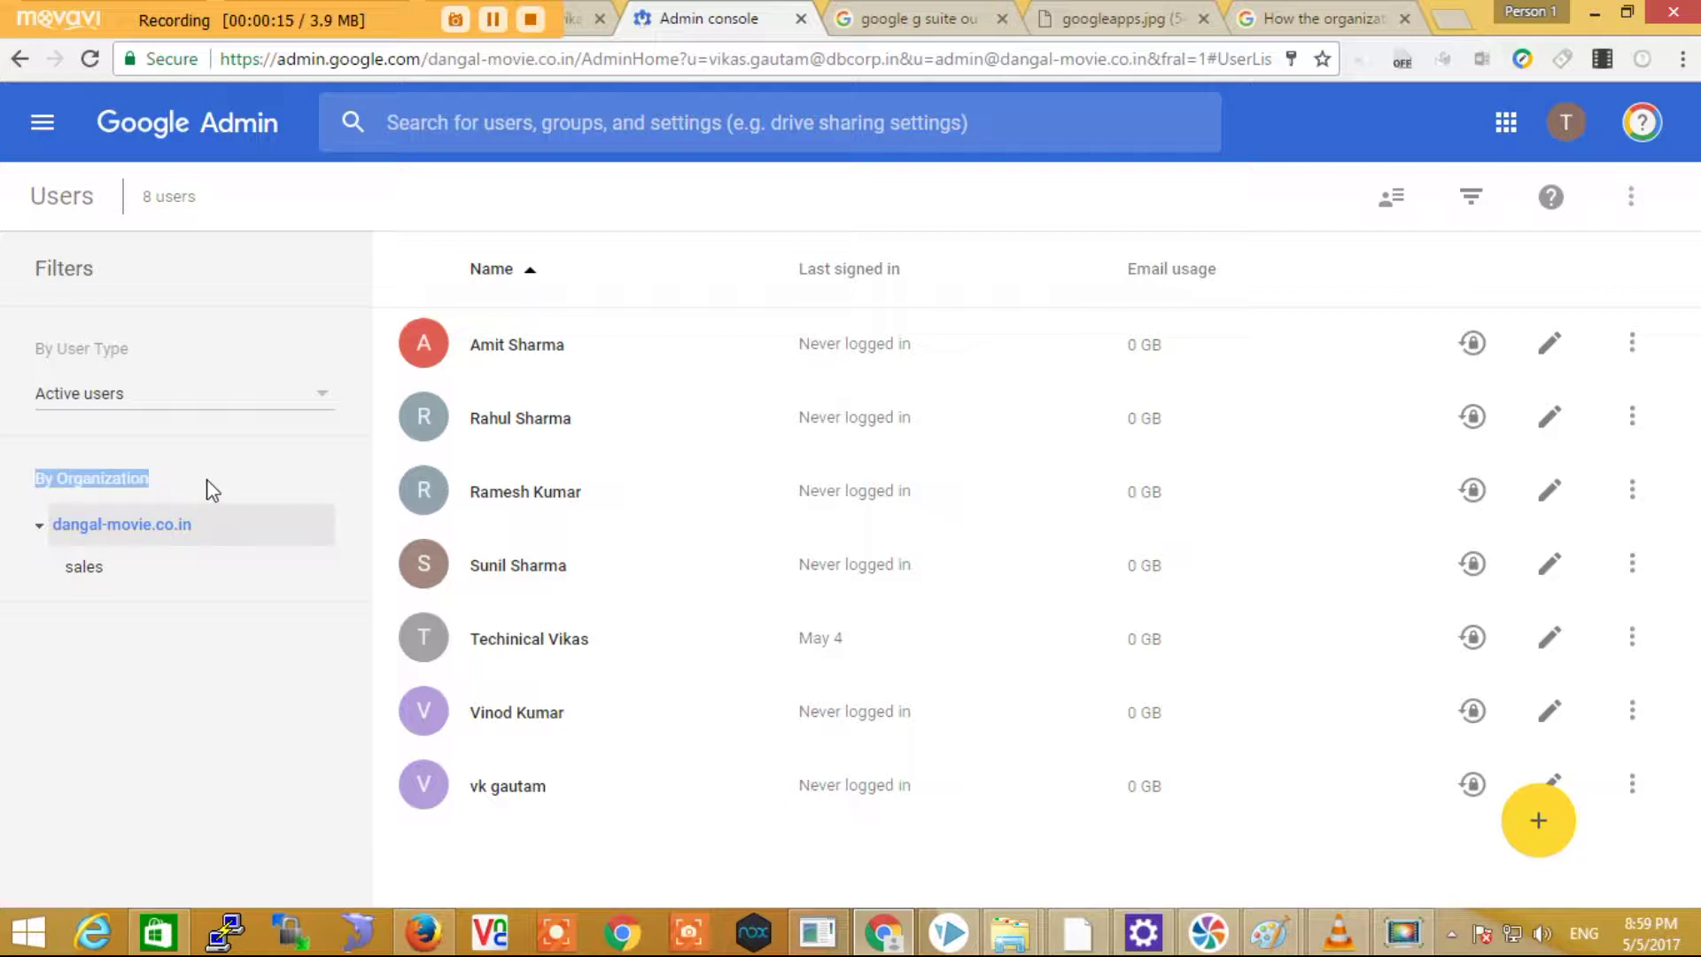
mouse_move(178, 524)
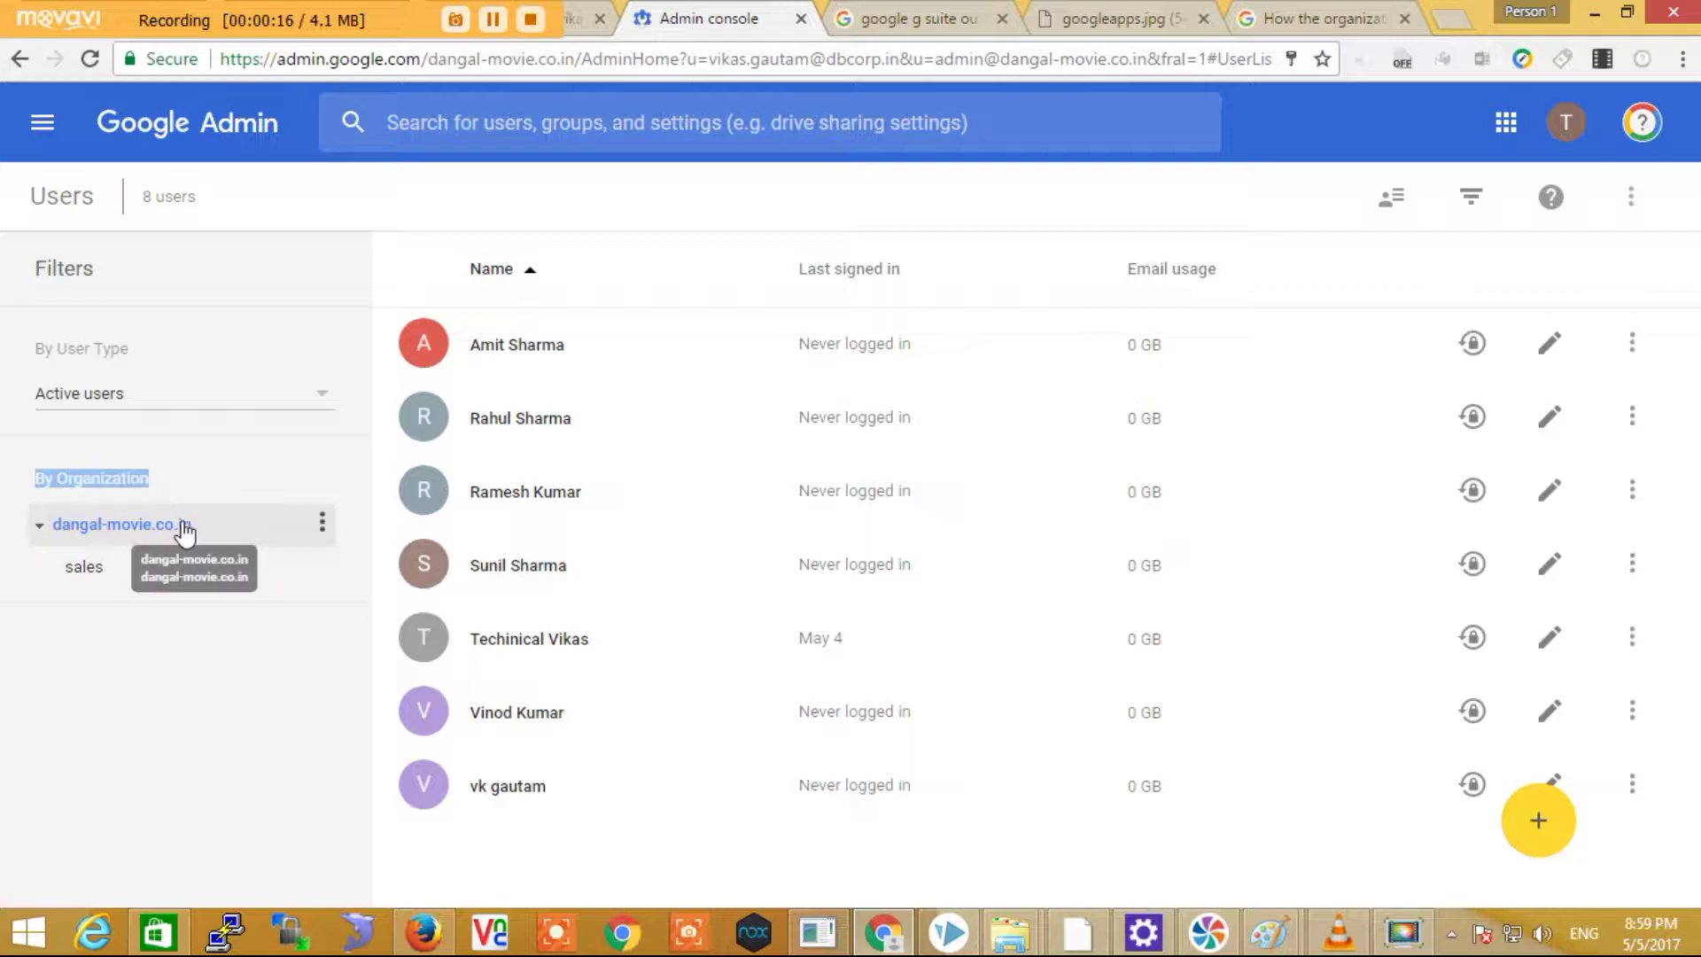
click(323, 524)
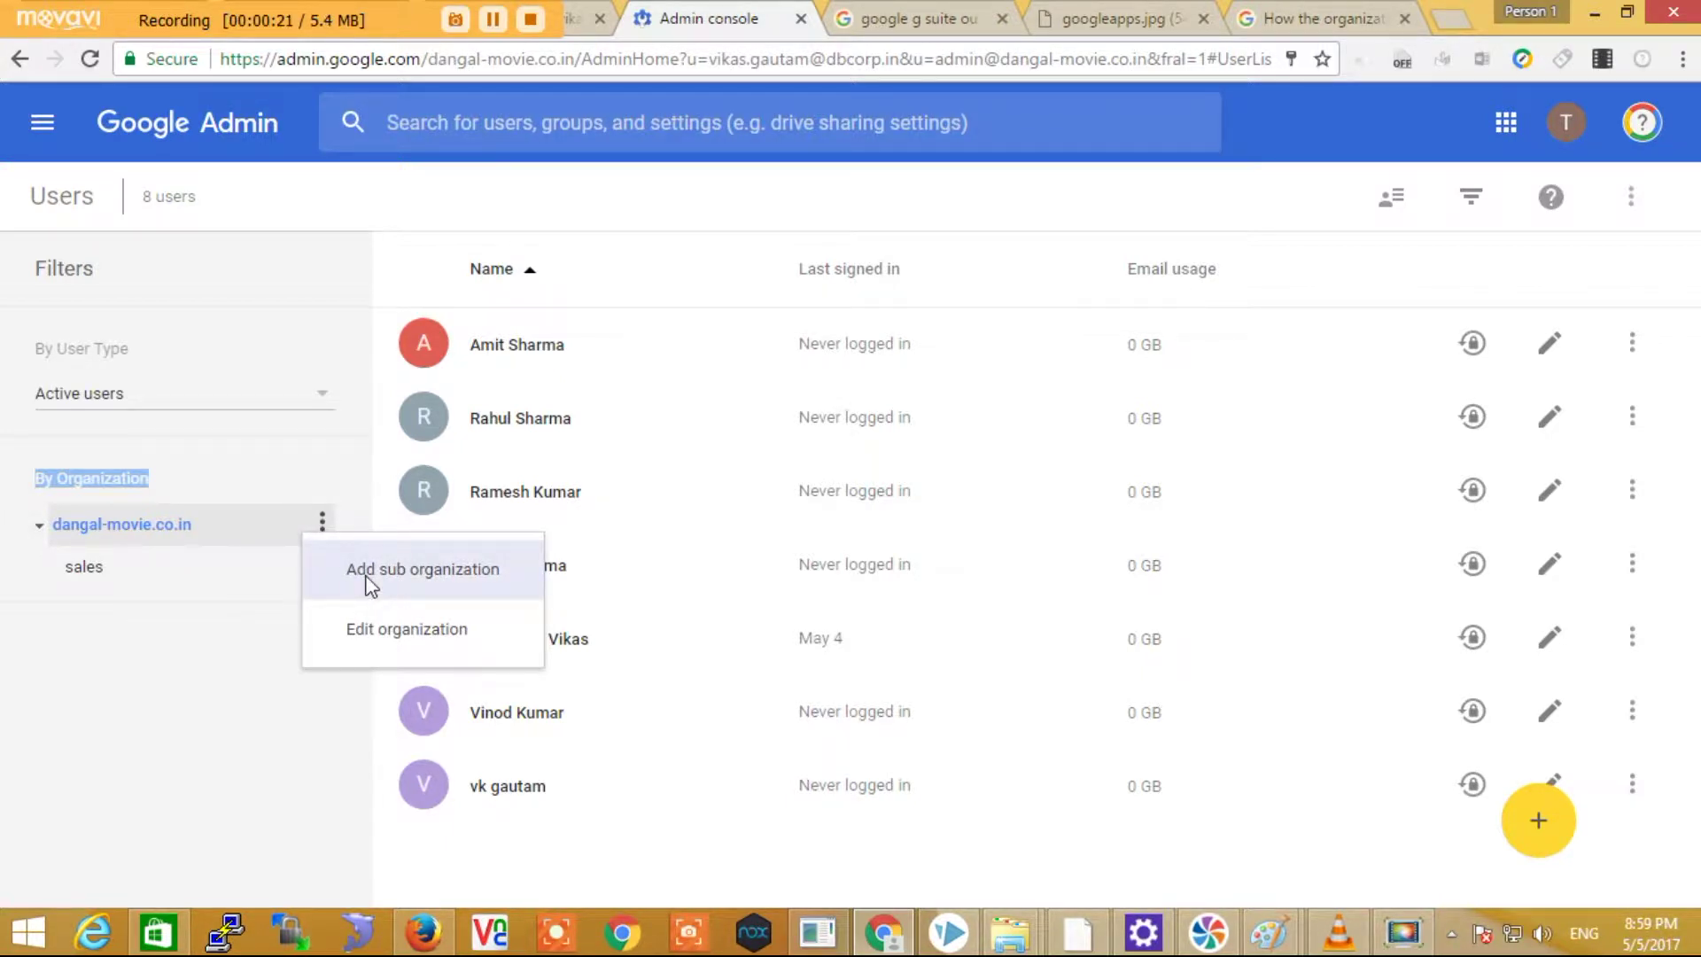
click(367, 578)
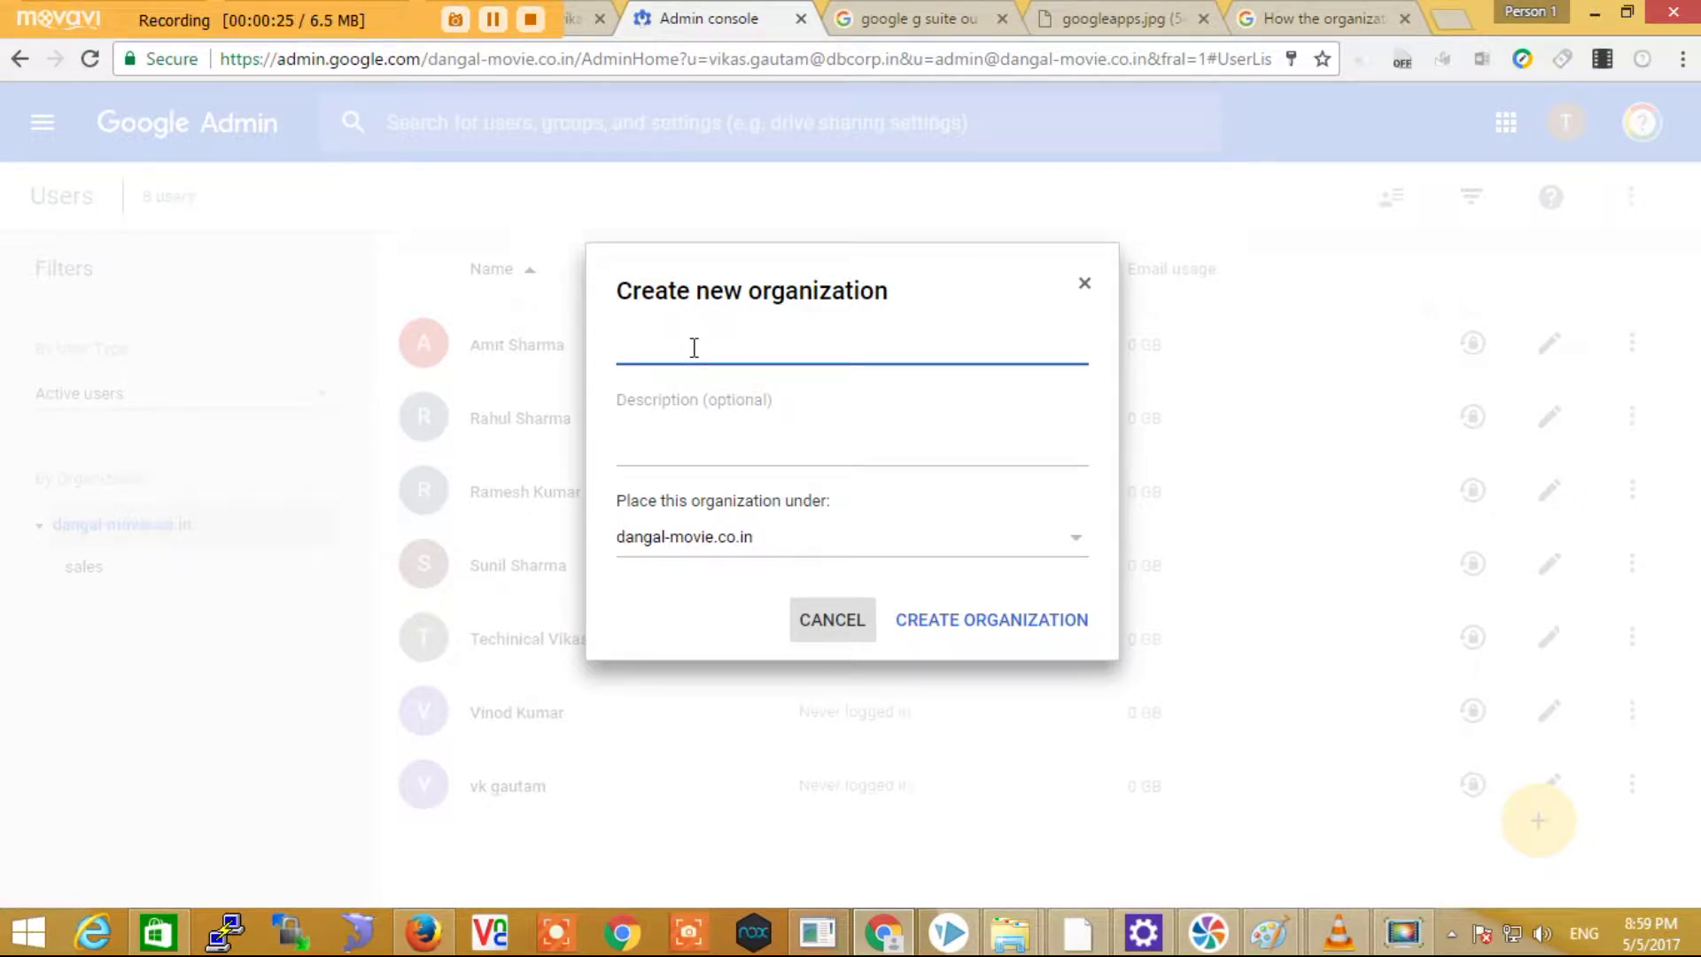
text(Production)
click(749, 413)
text(Production)
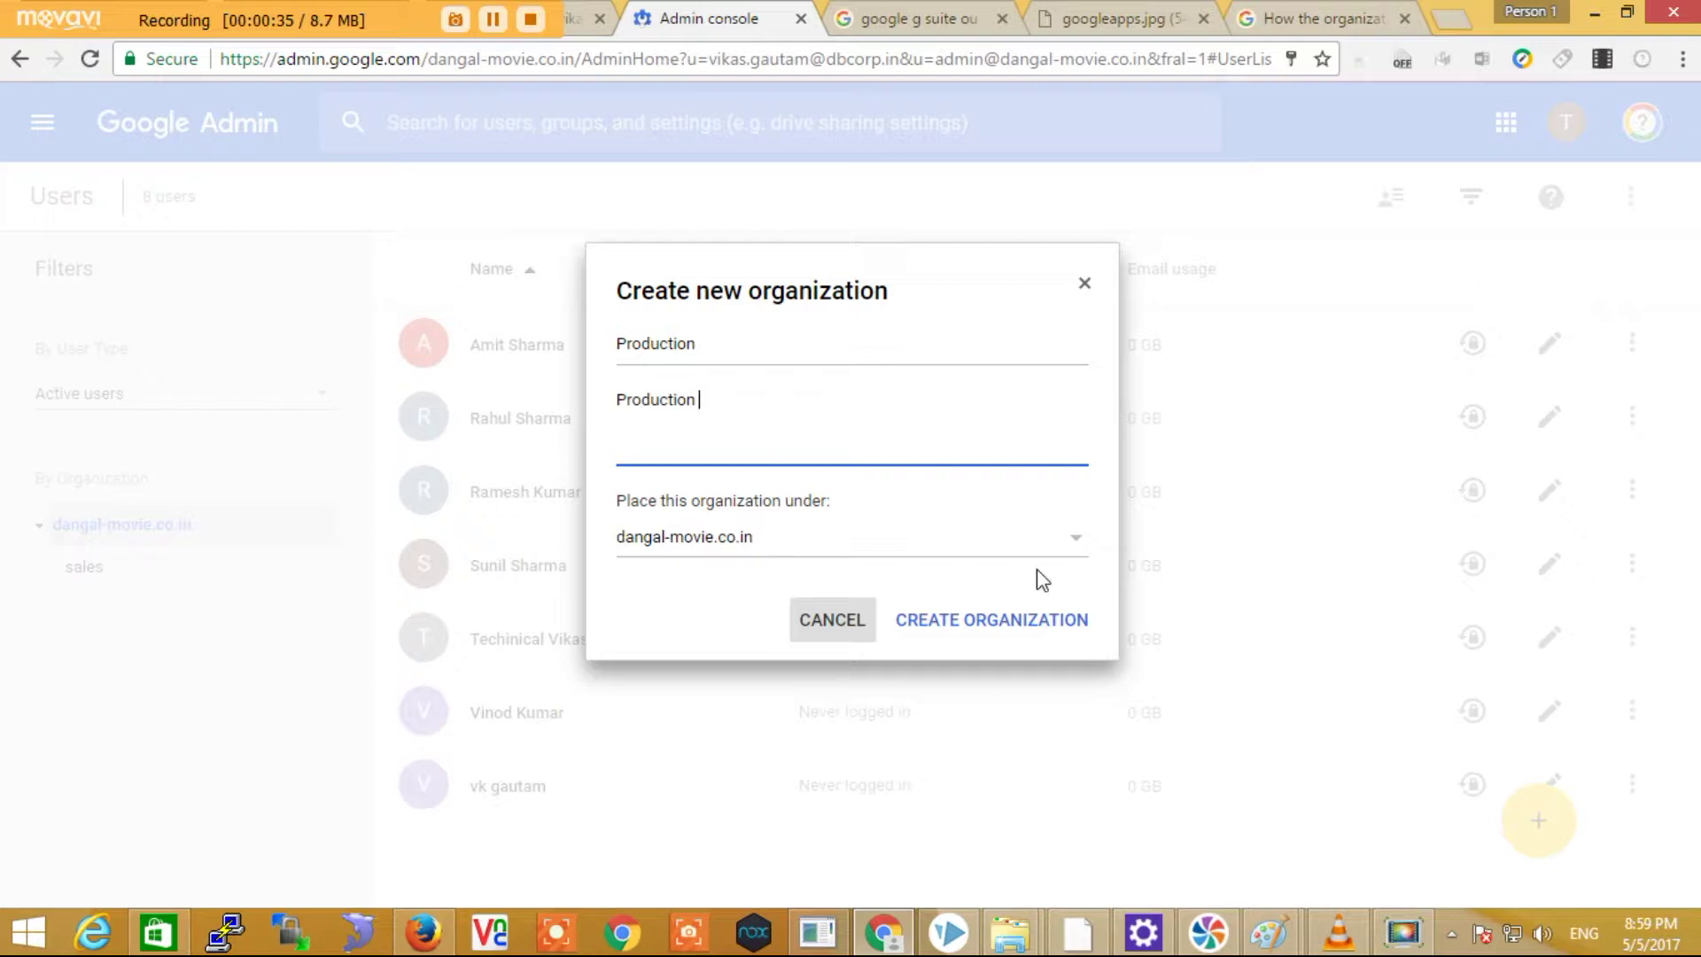
- Place the Production organization under dangal-movie.co.in and create it
click(1081, 555)
click(736, 548)
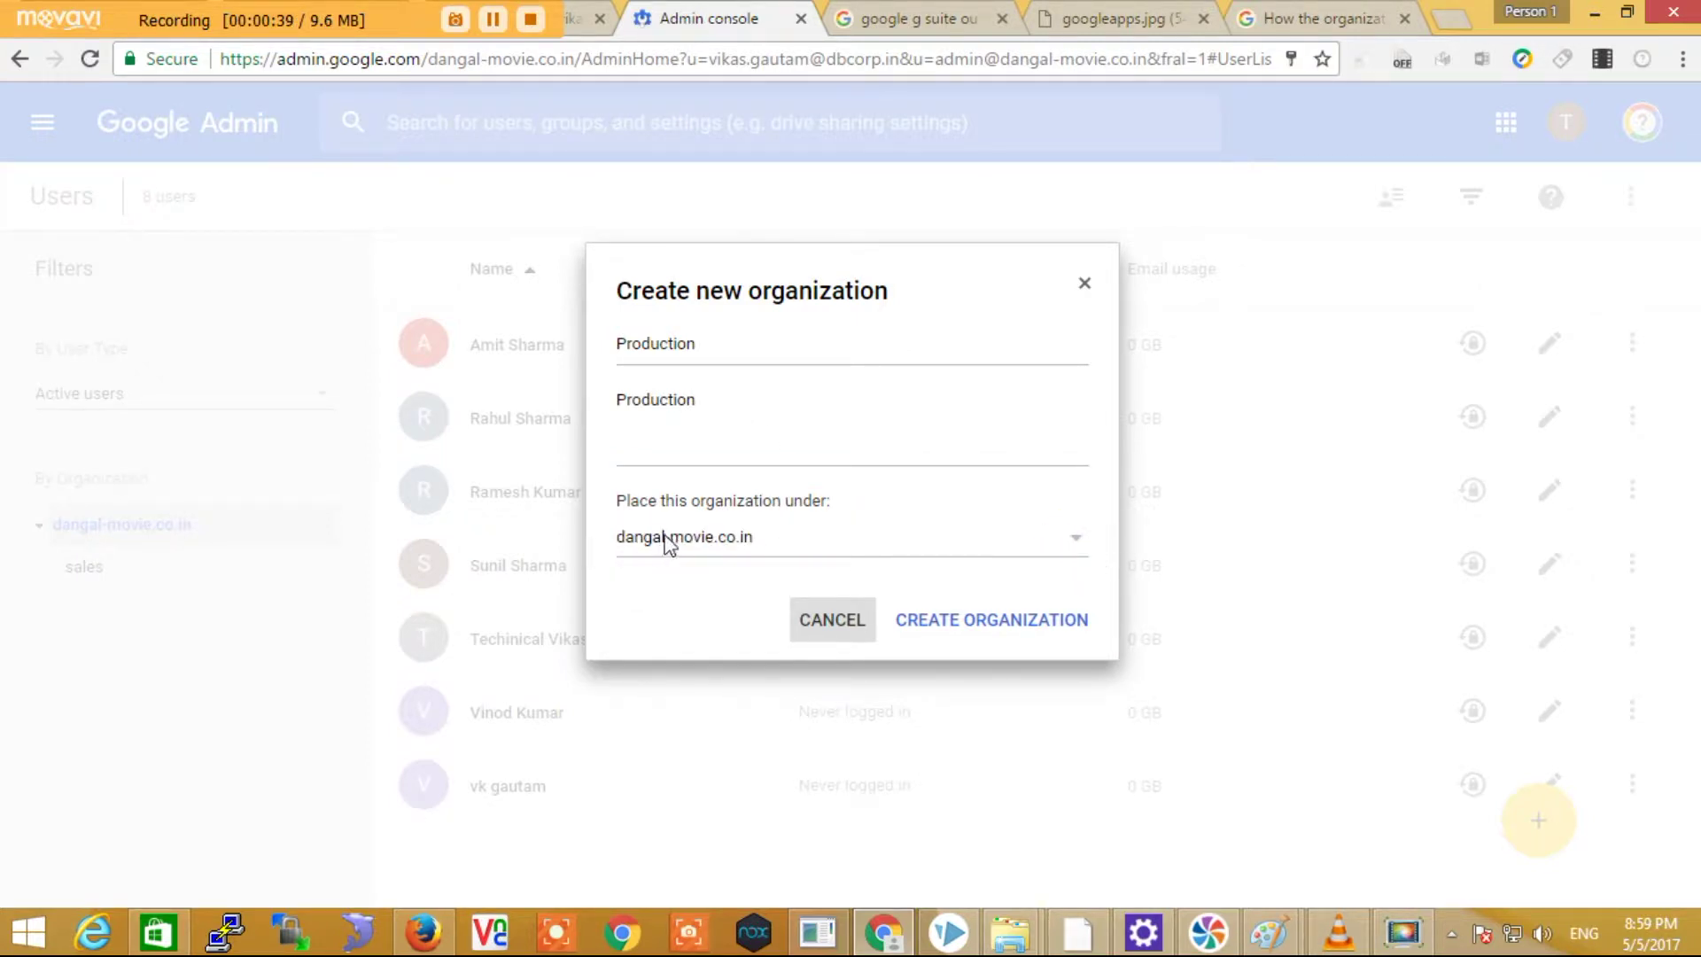
click(1080, 552)
click(1081, 551)
click(1079, 547)
click(678, 584)
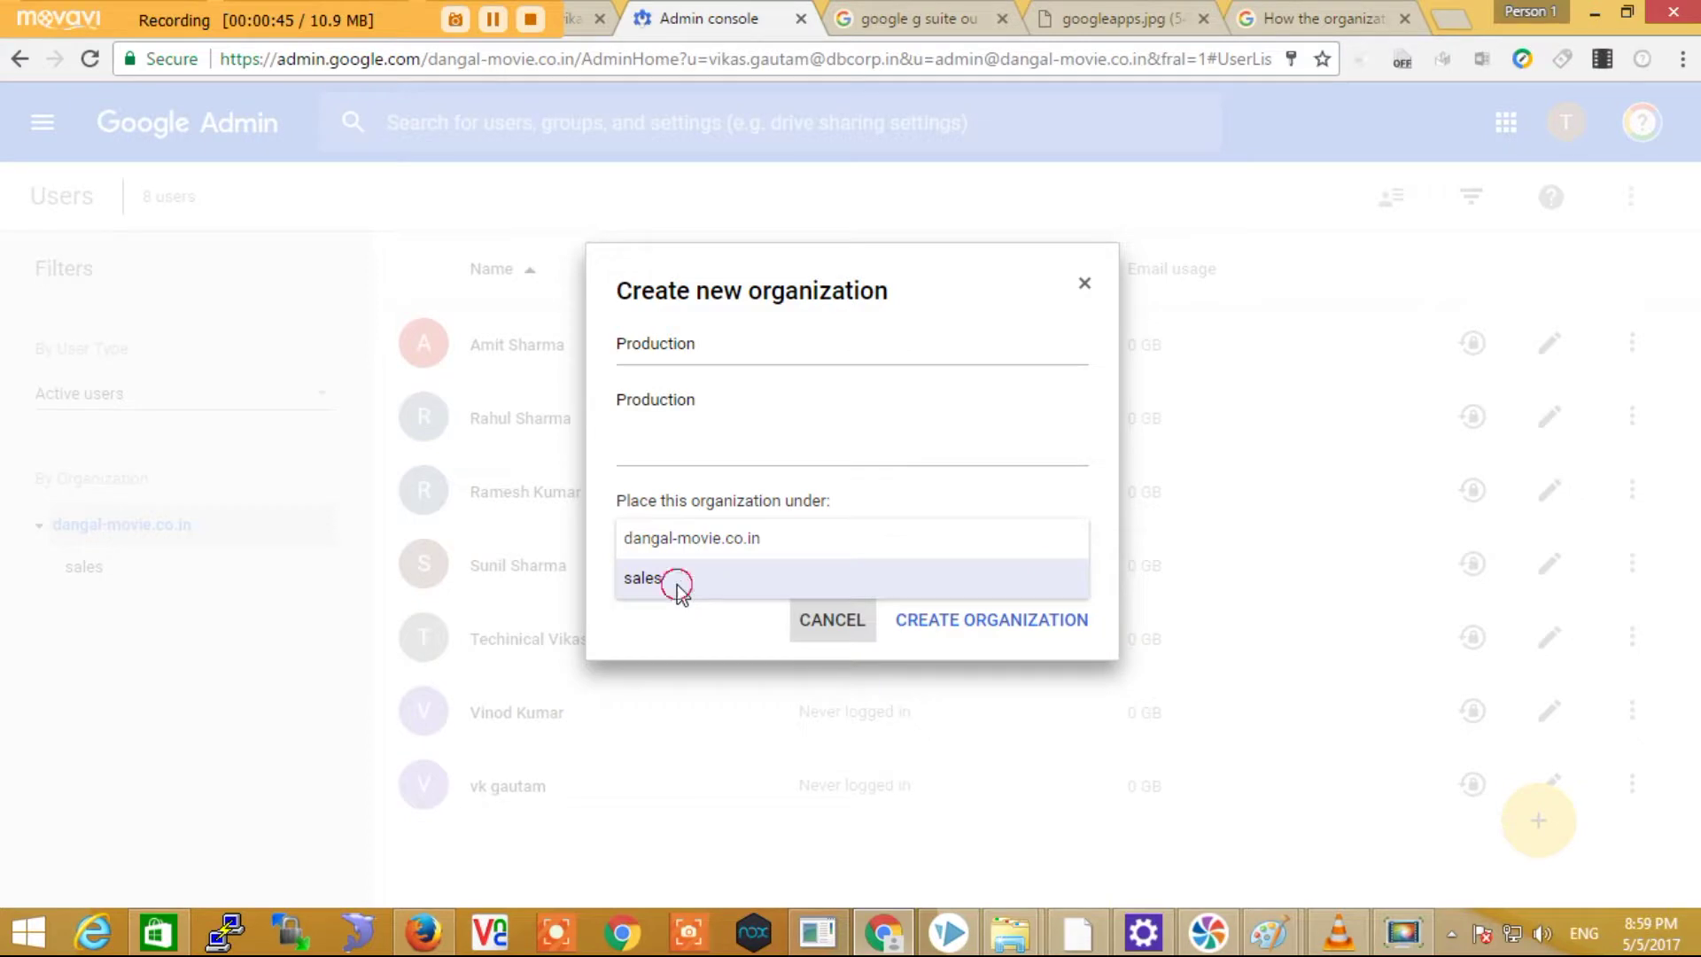
click(1077, 542)
click(687, 549)
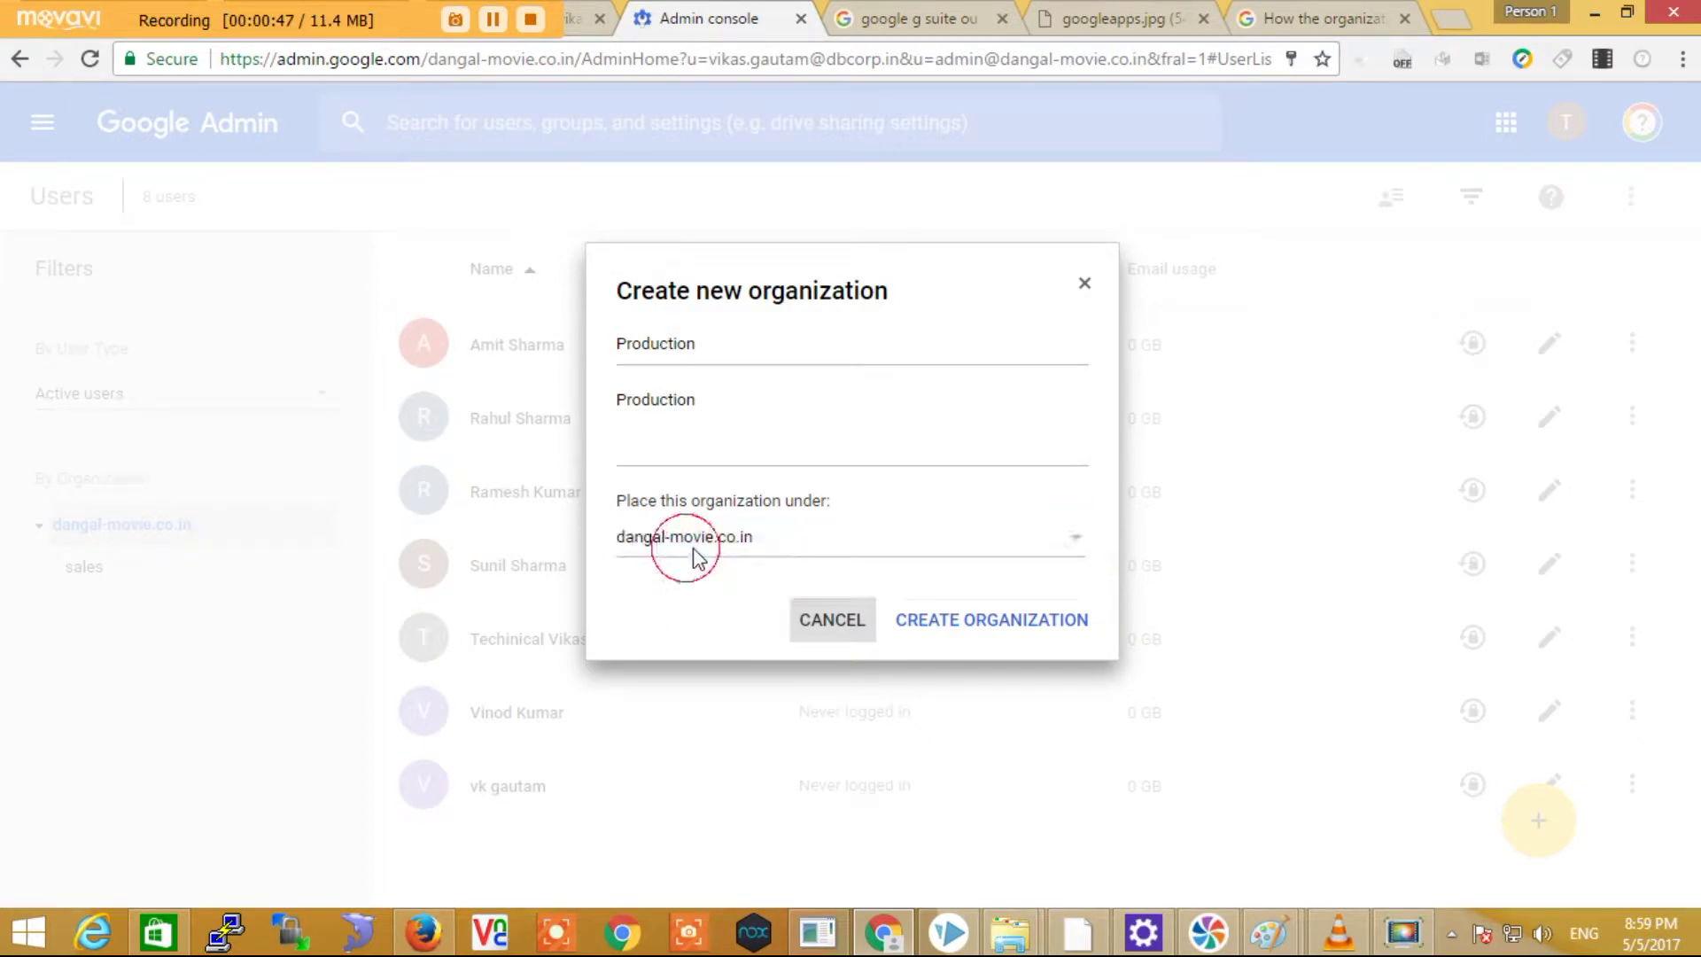
click(967, 623)
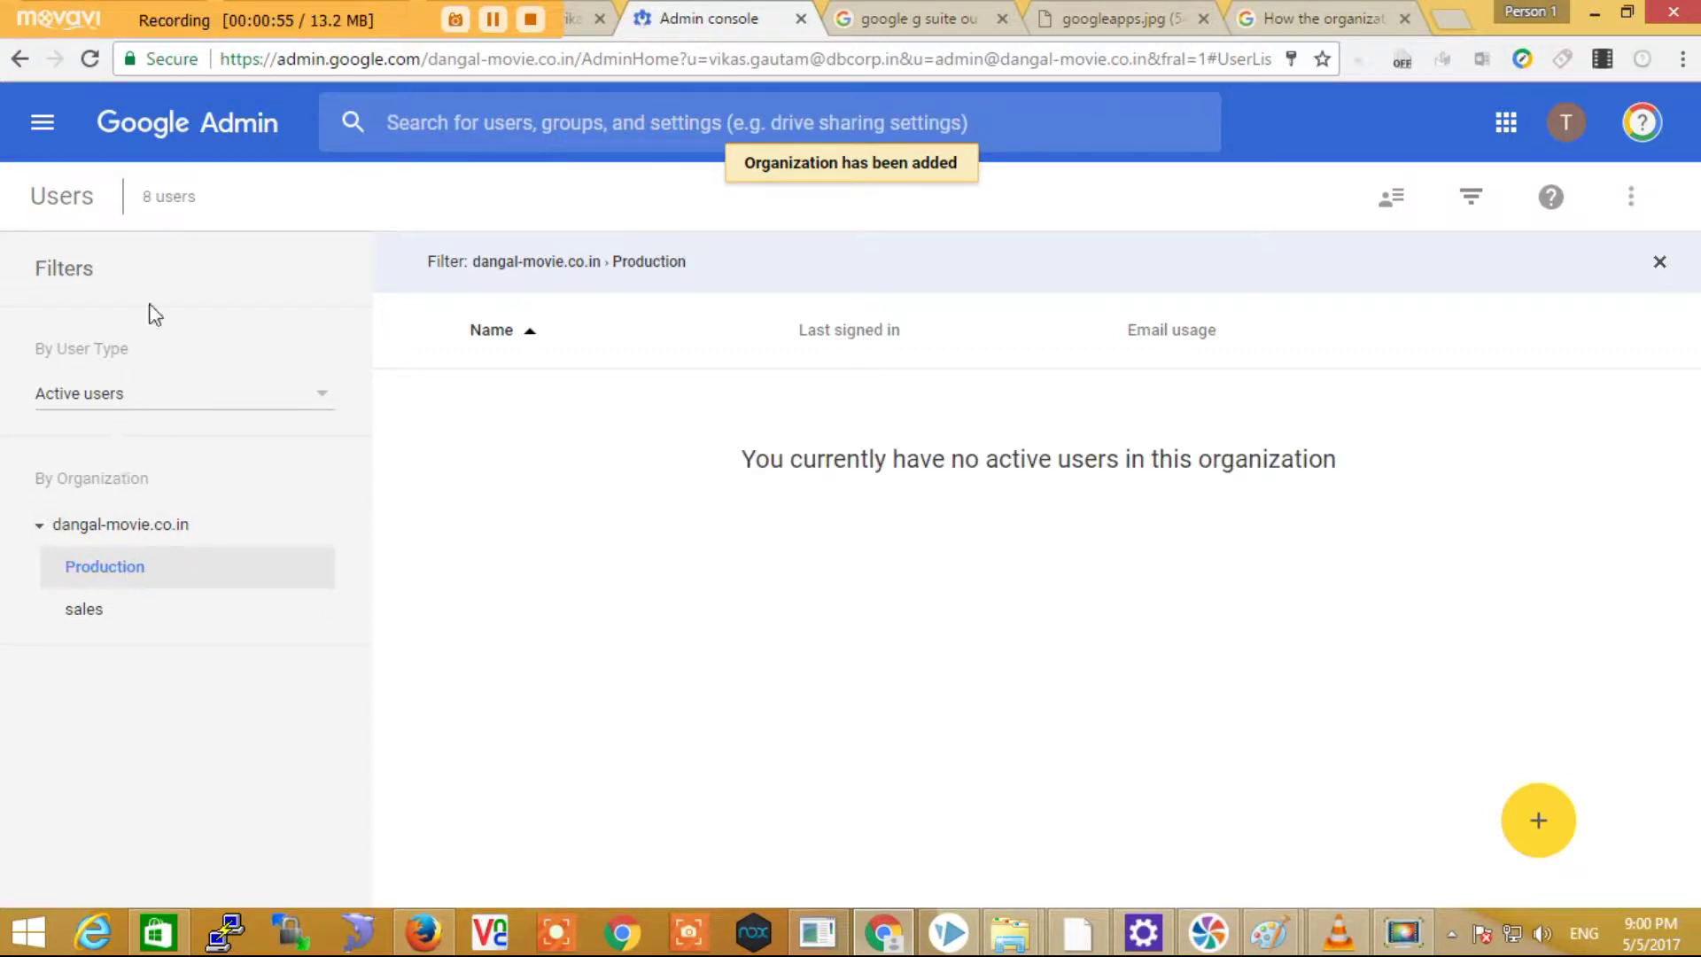
- Return to the full list of users and hide the filters beside it
click(49, 202)
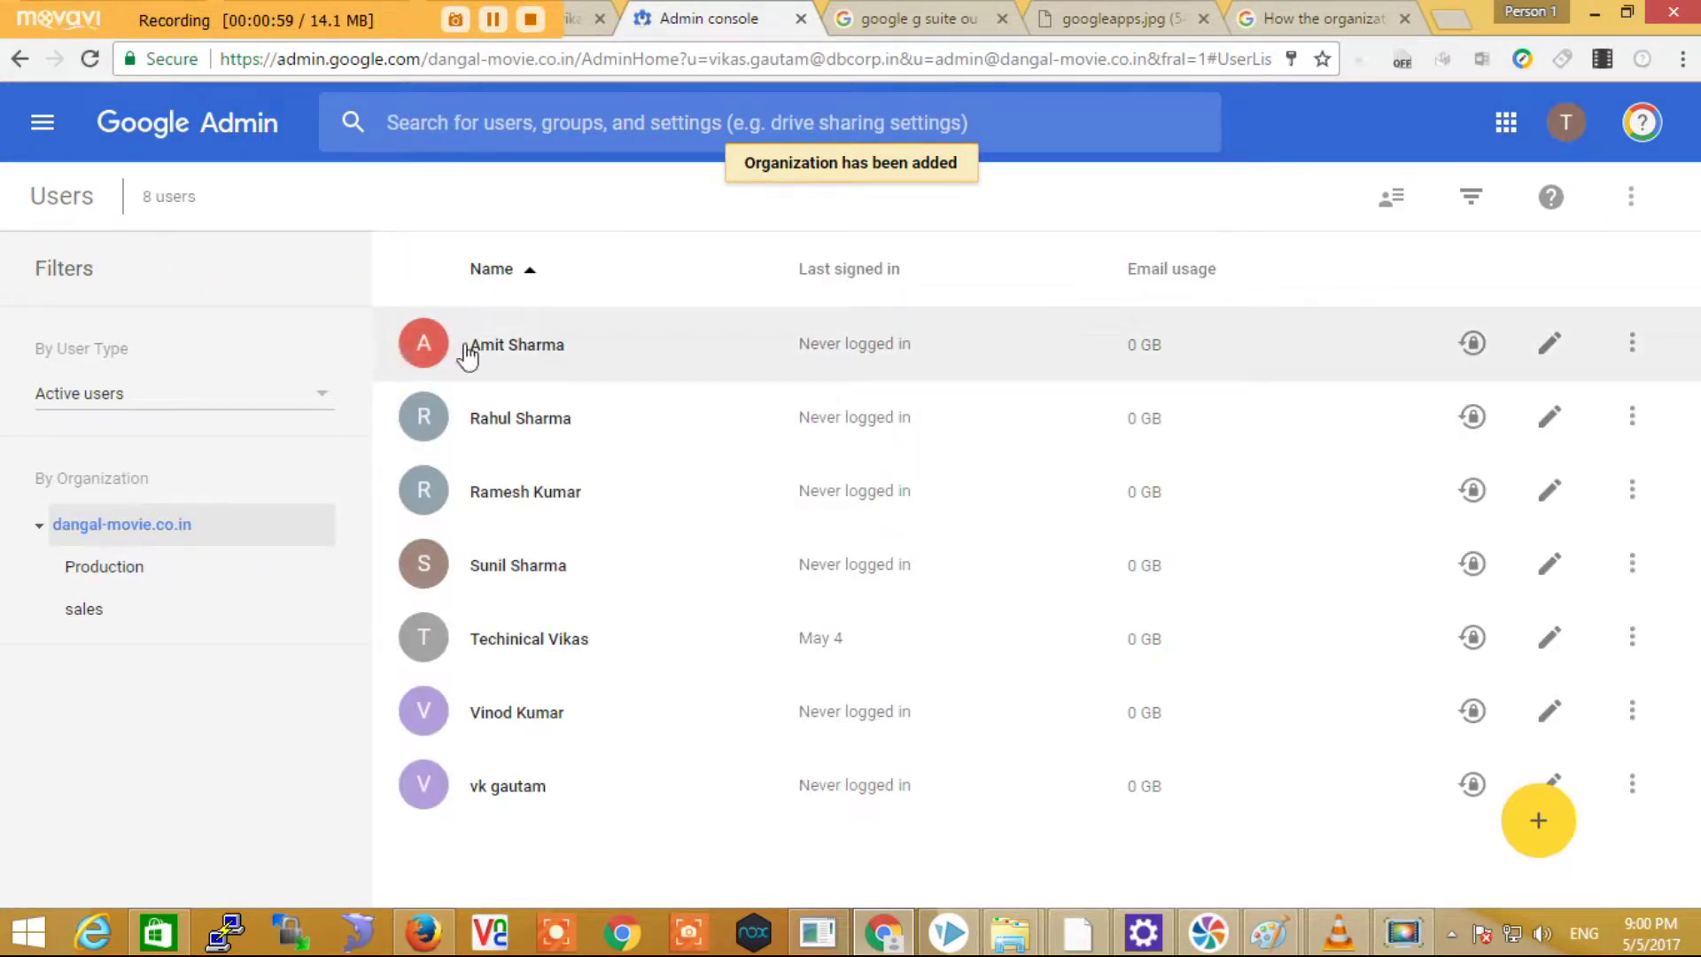
click(1633, 343)
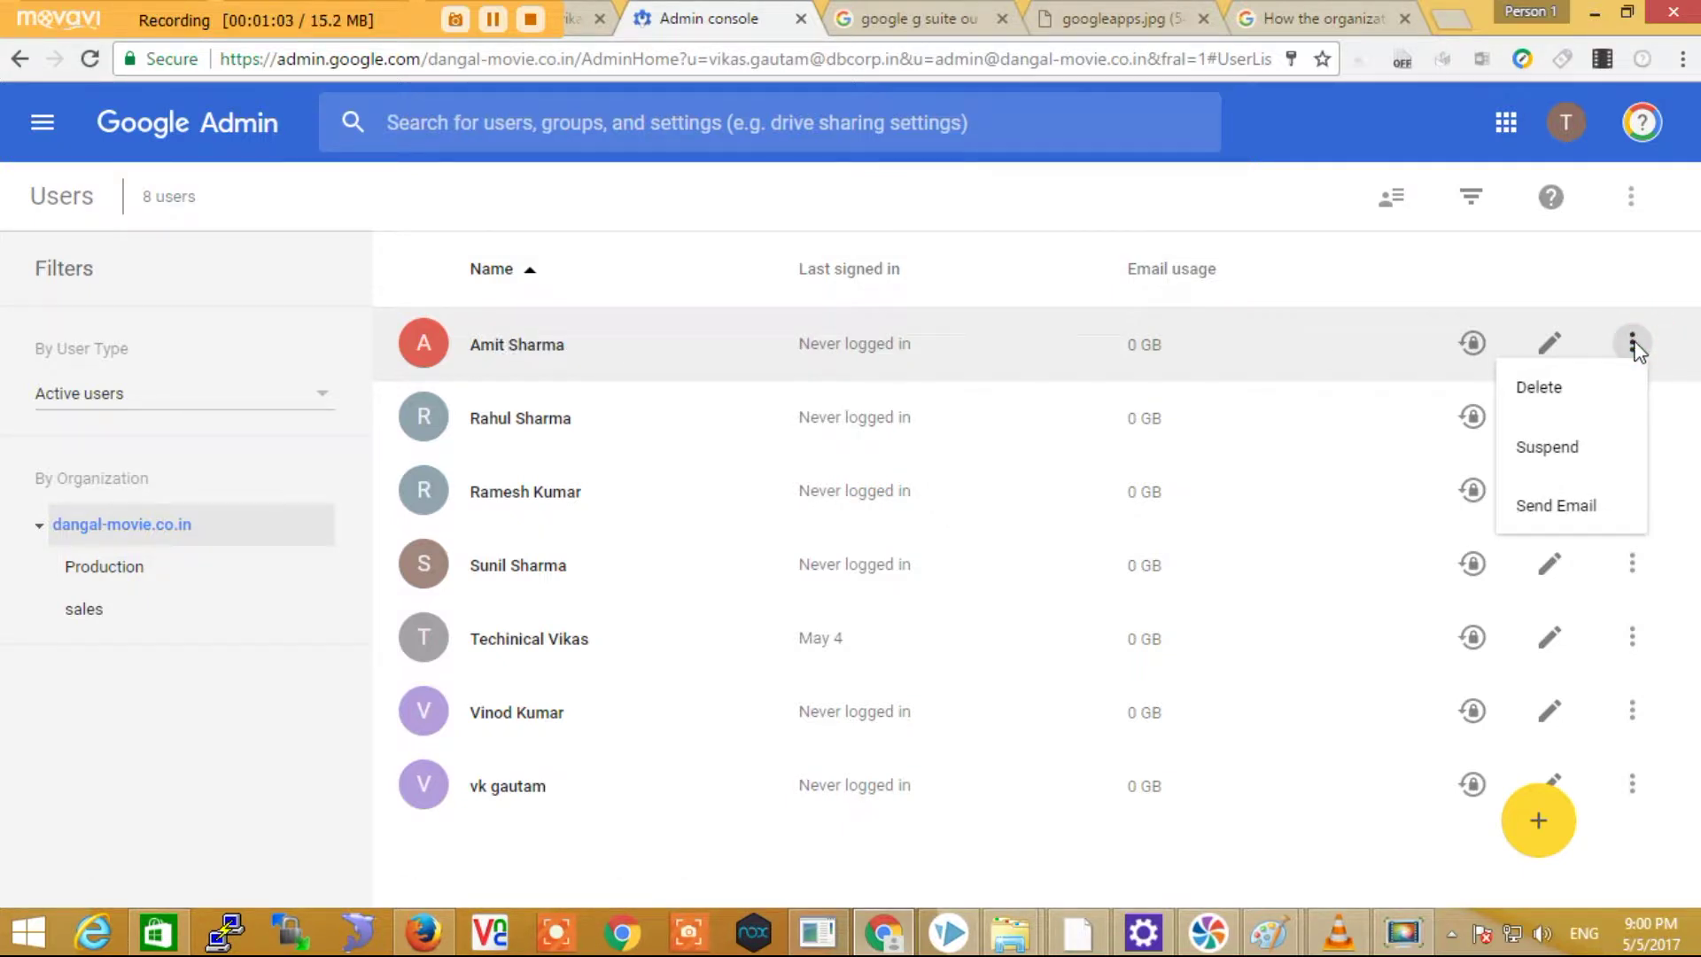
click(1241, 335)
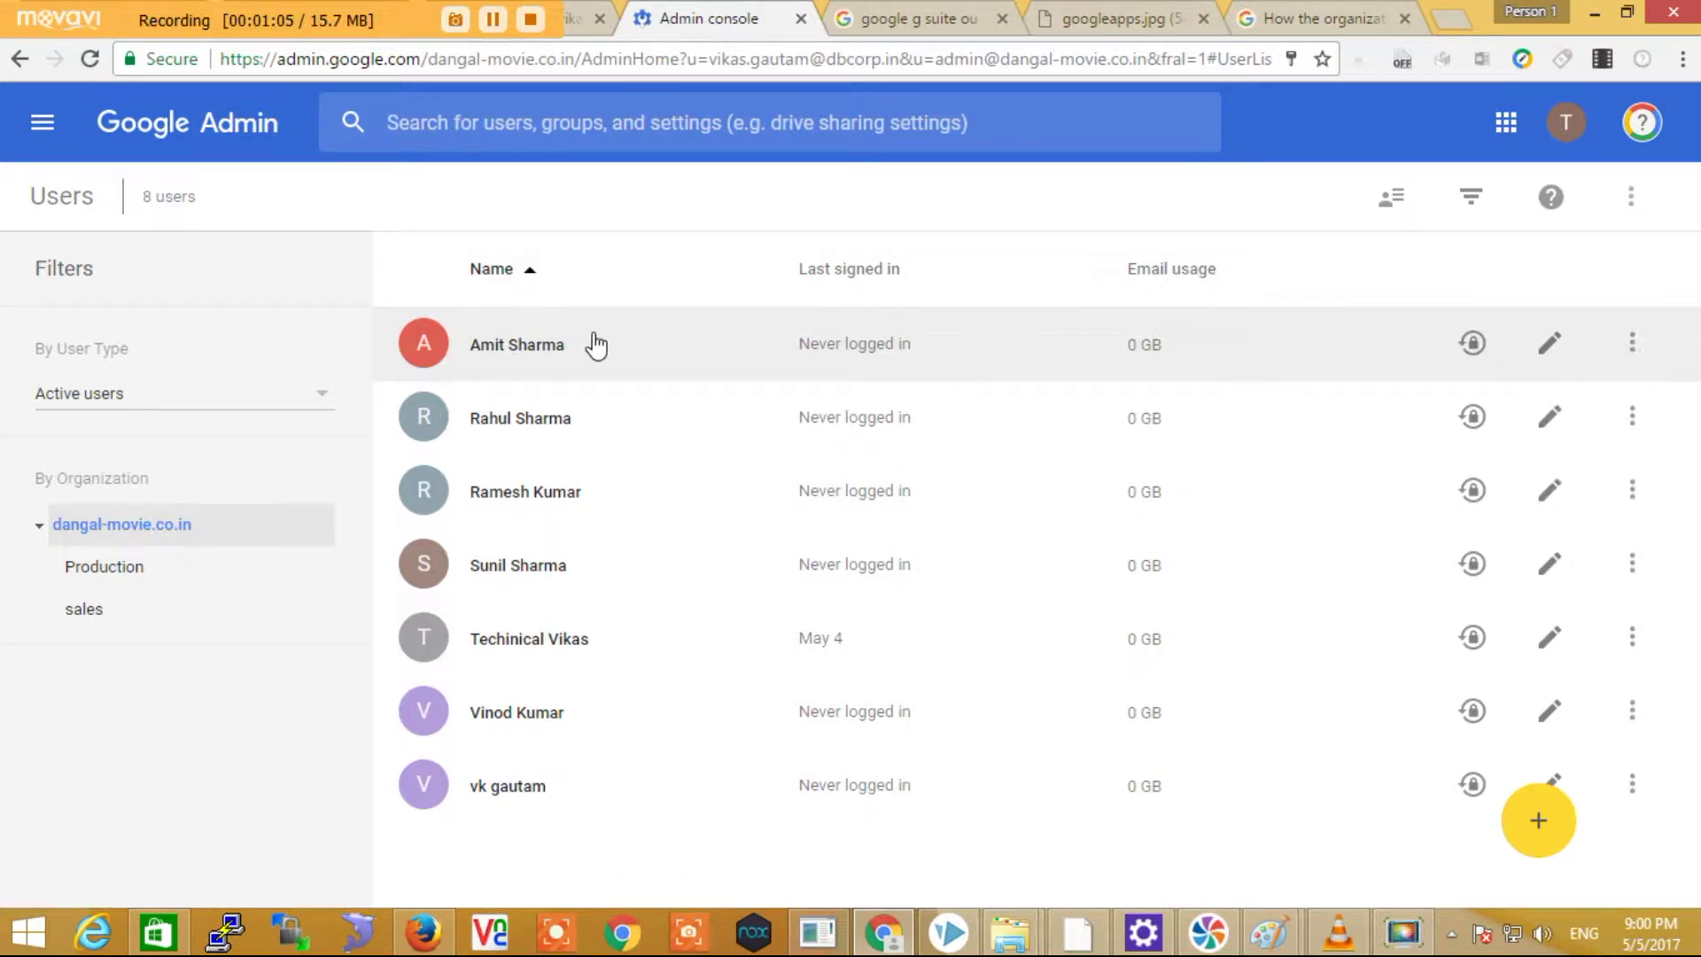
click(1477, 200)
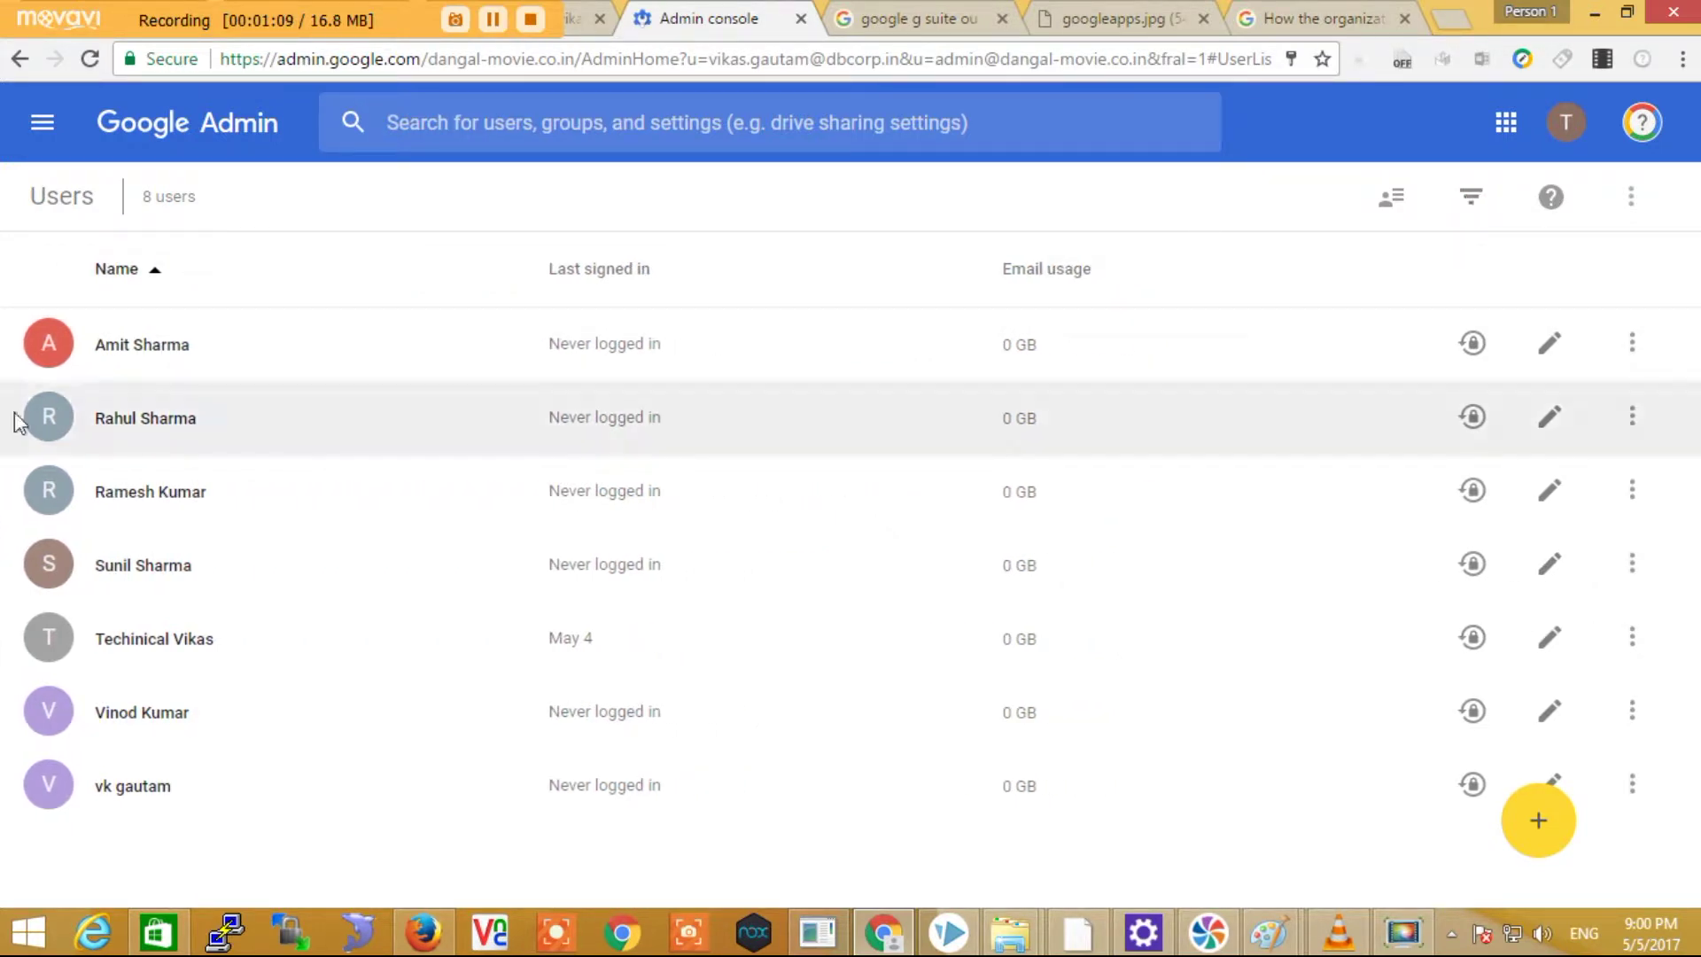
- Move the first three users in the list to the Production organization and confirm the move
click(52, 346)
click(48, 418)
click(48, 490)
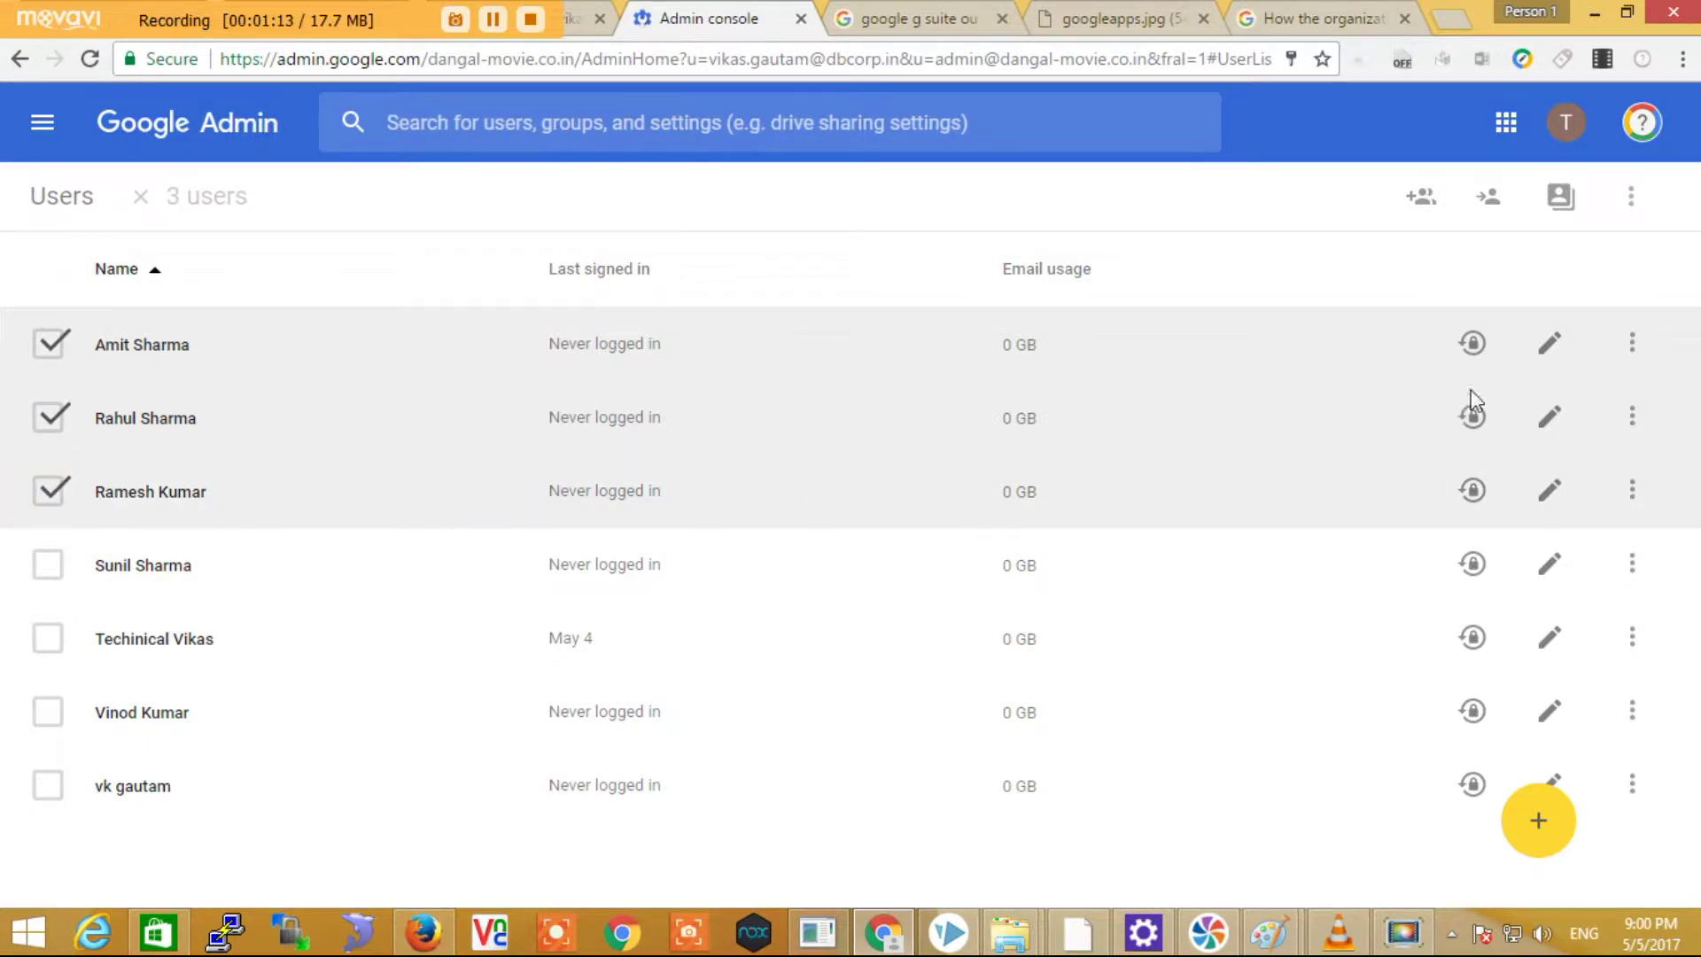
click(1491, 206)
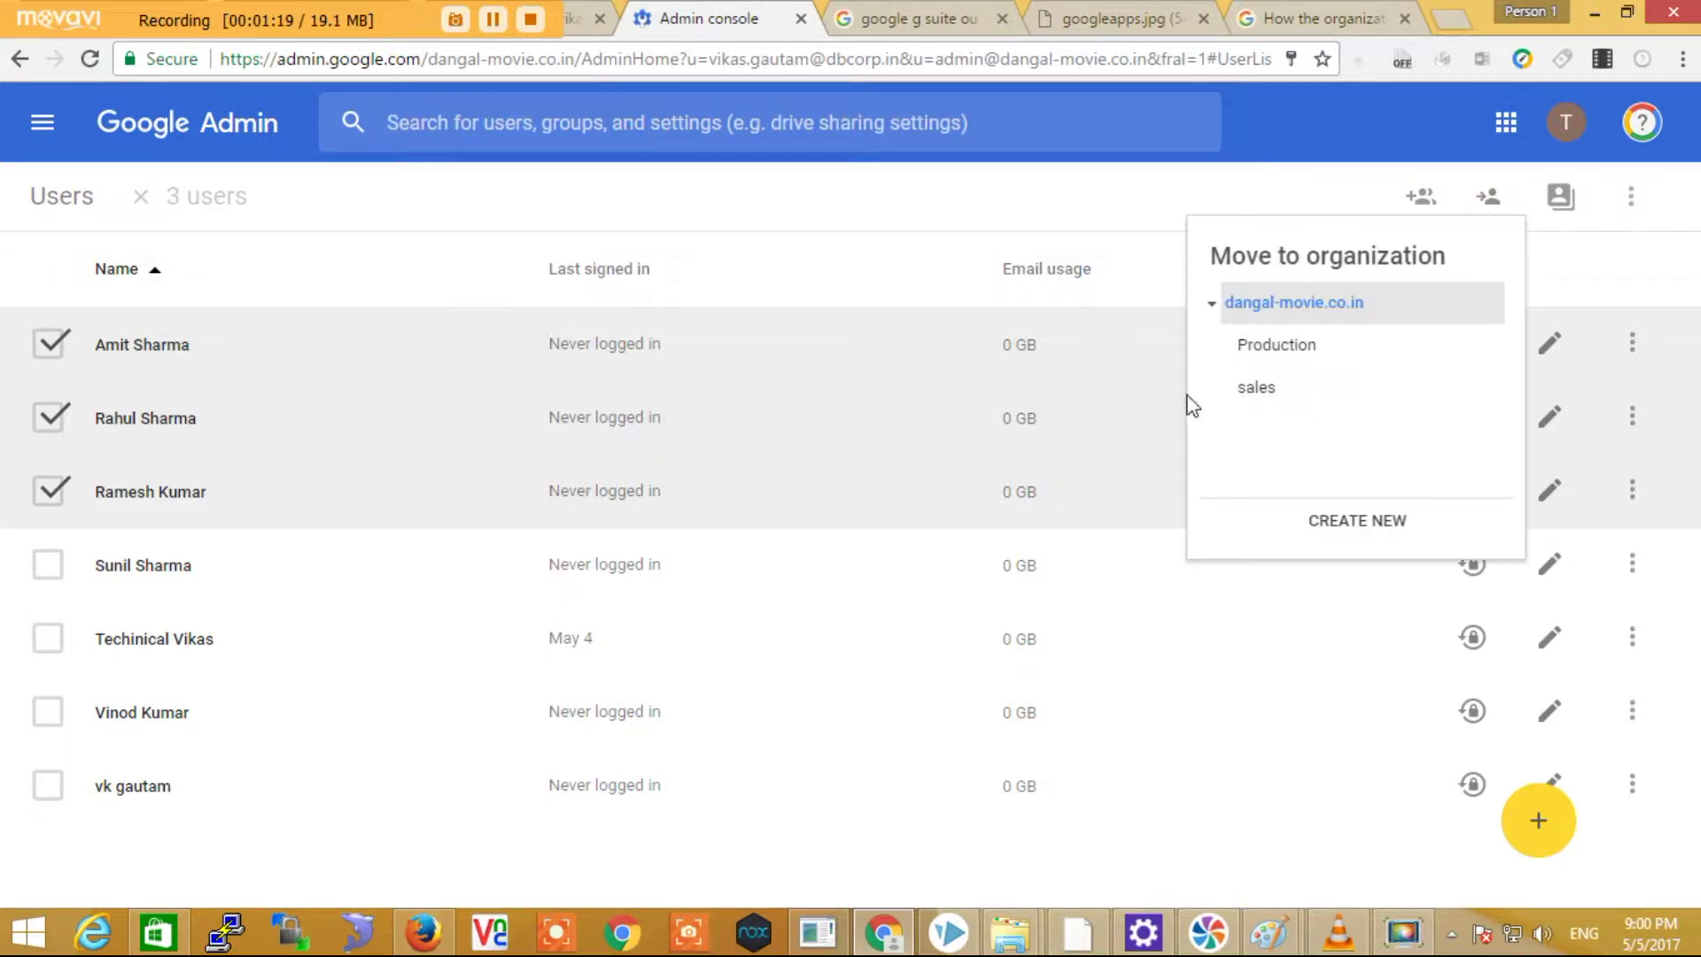
click(1270, 354)
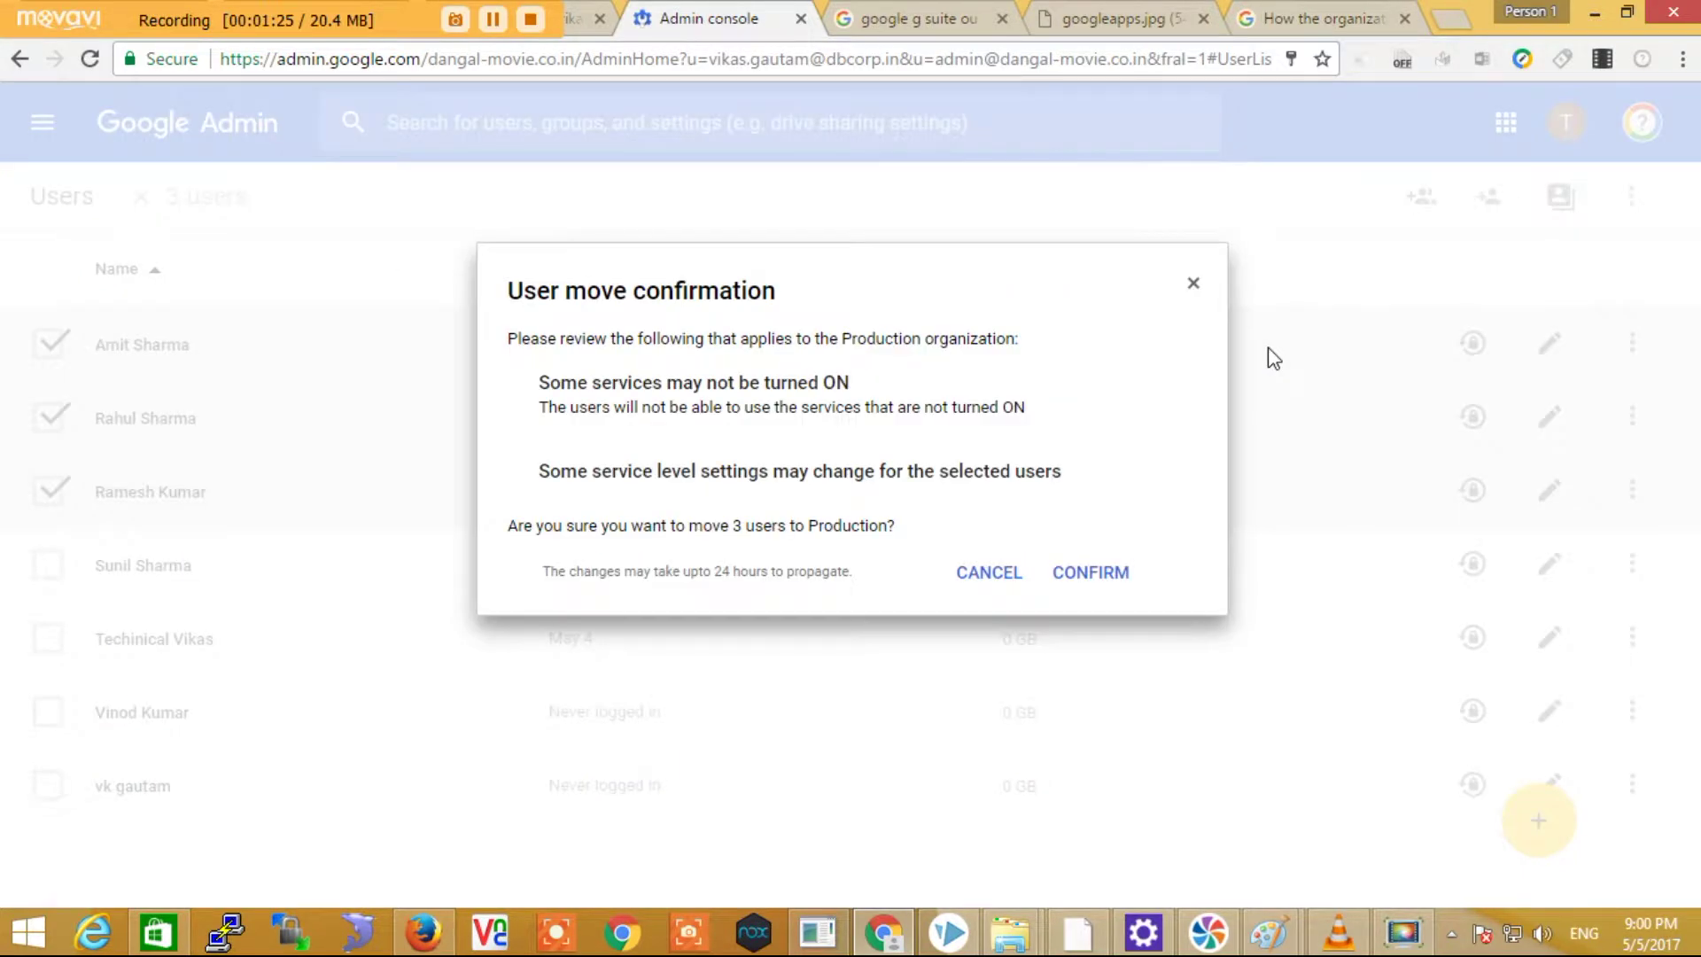
click(1091, 576)
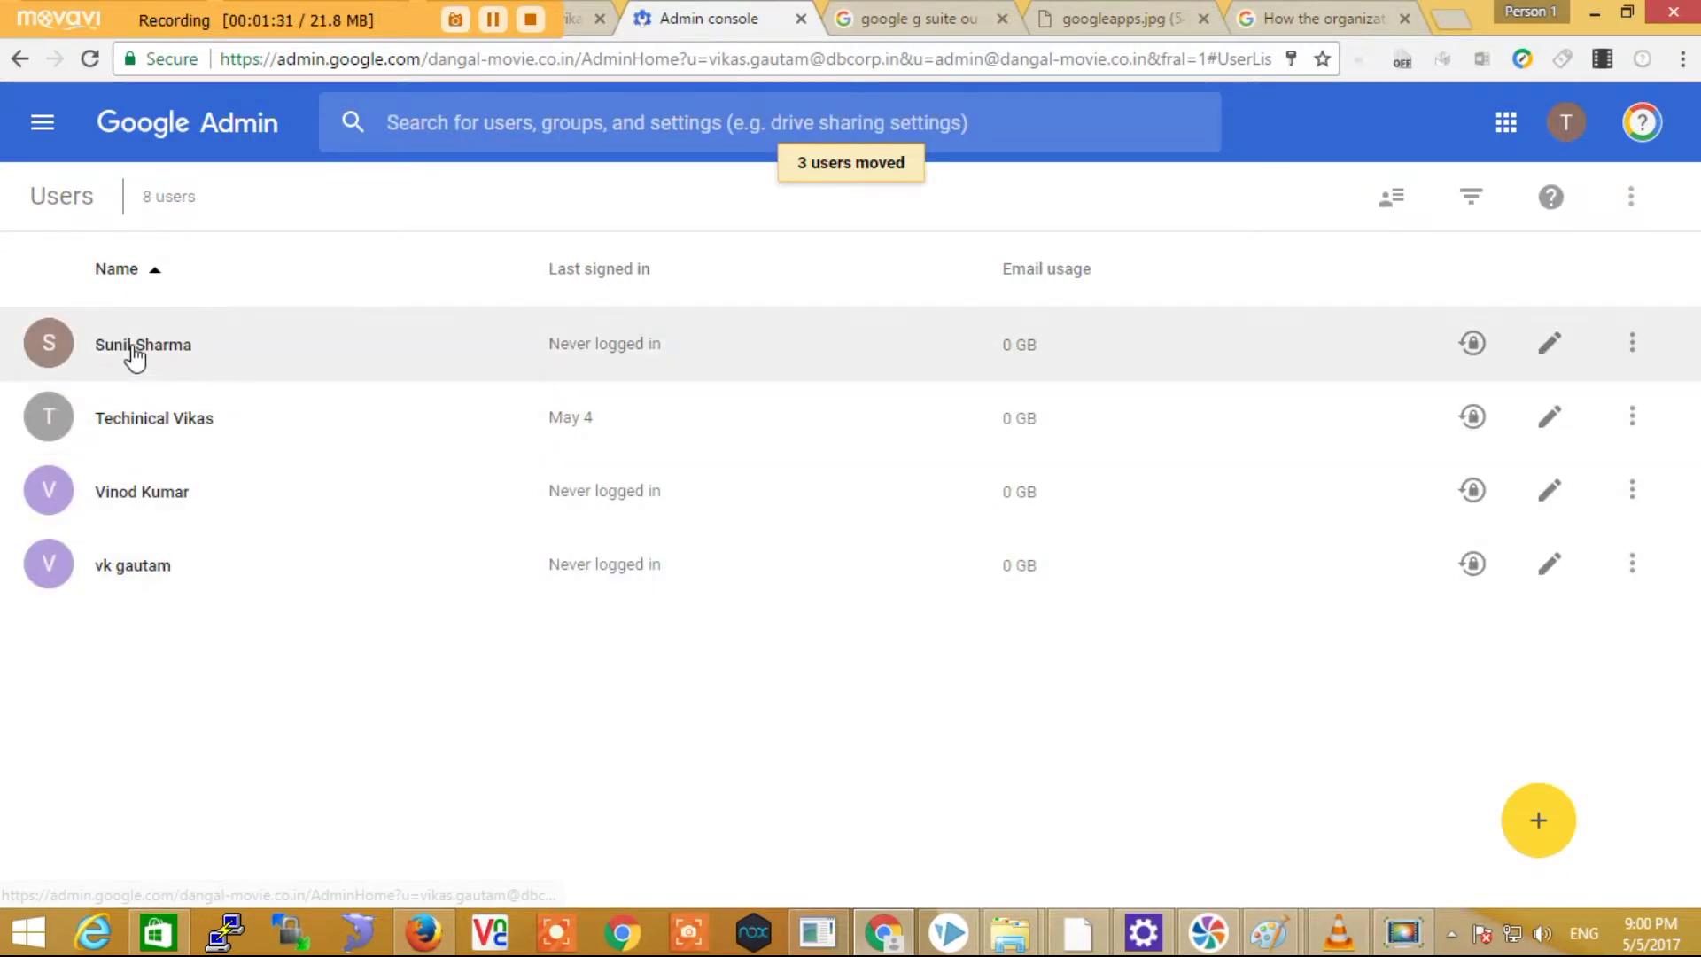
click(1472, 199)
click(1470, 197)
click(51, 343)
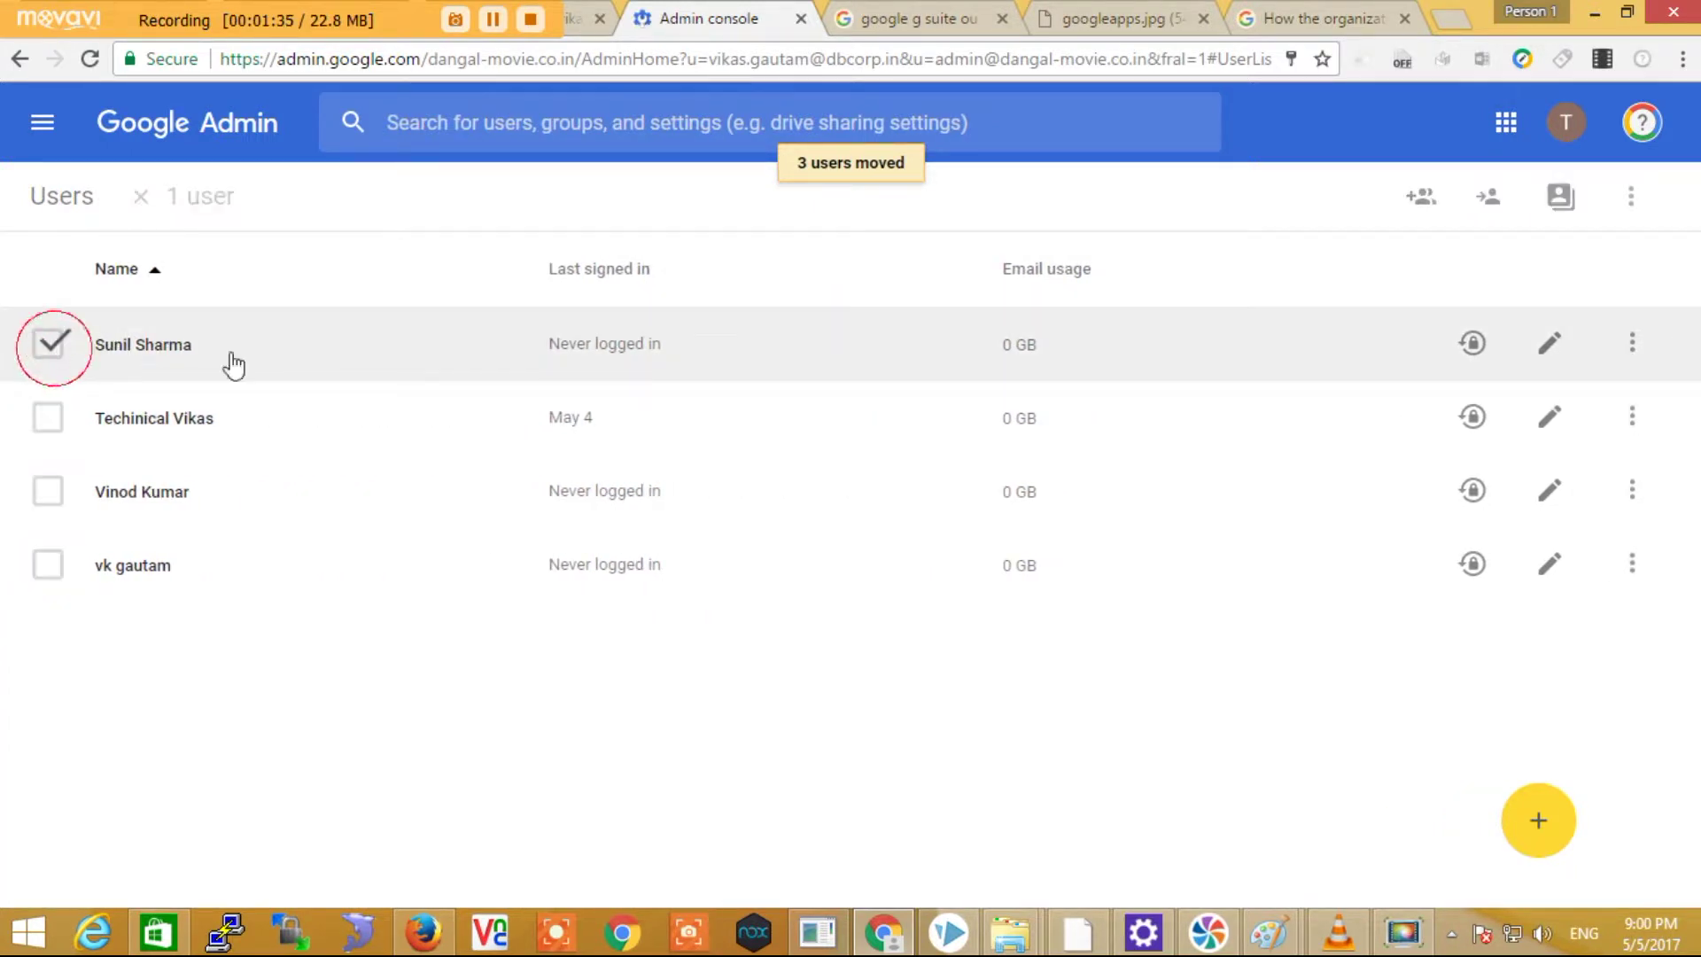
click(1493, 196)
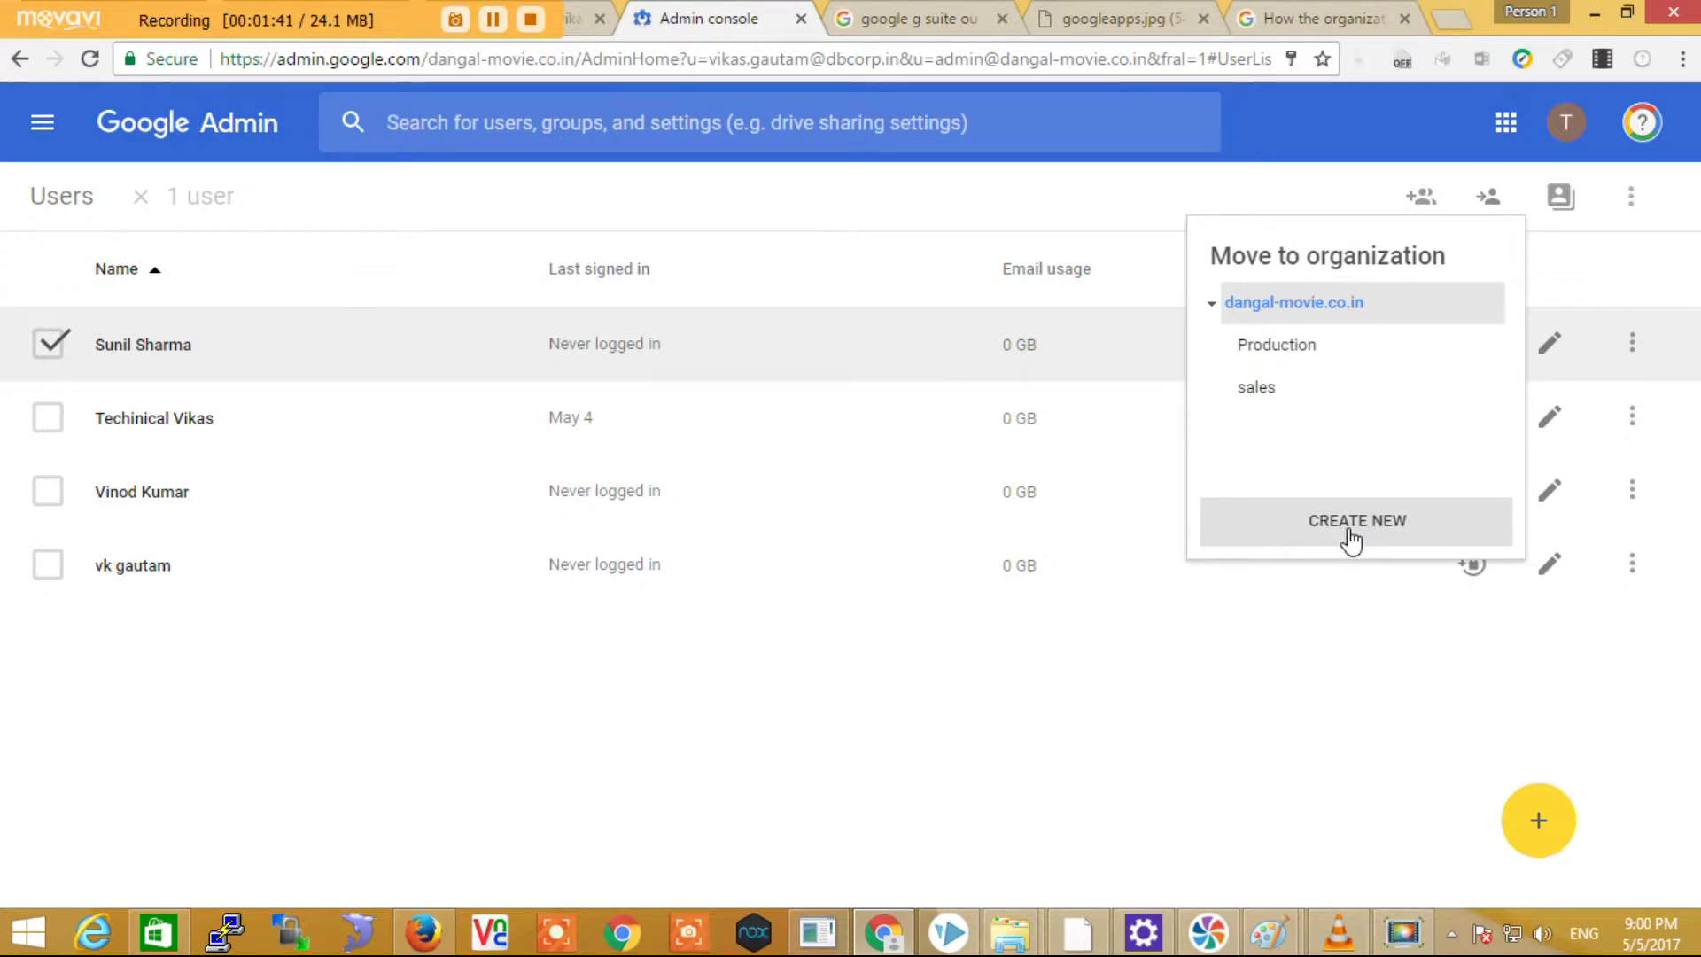
click(1350, 532)
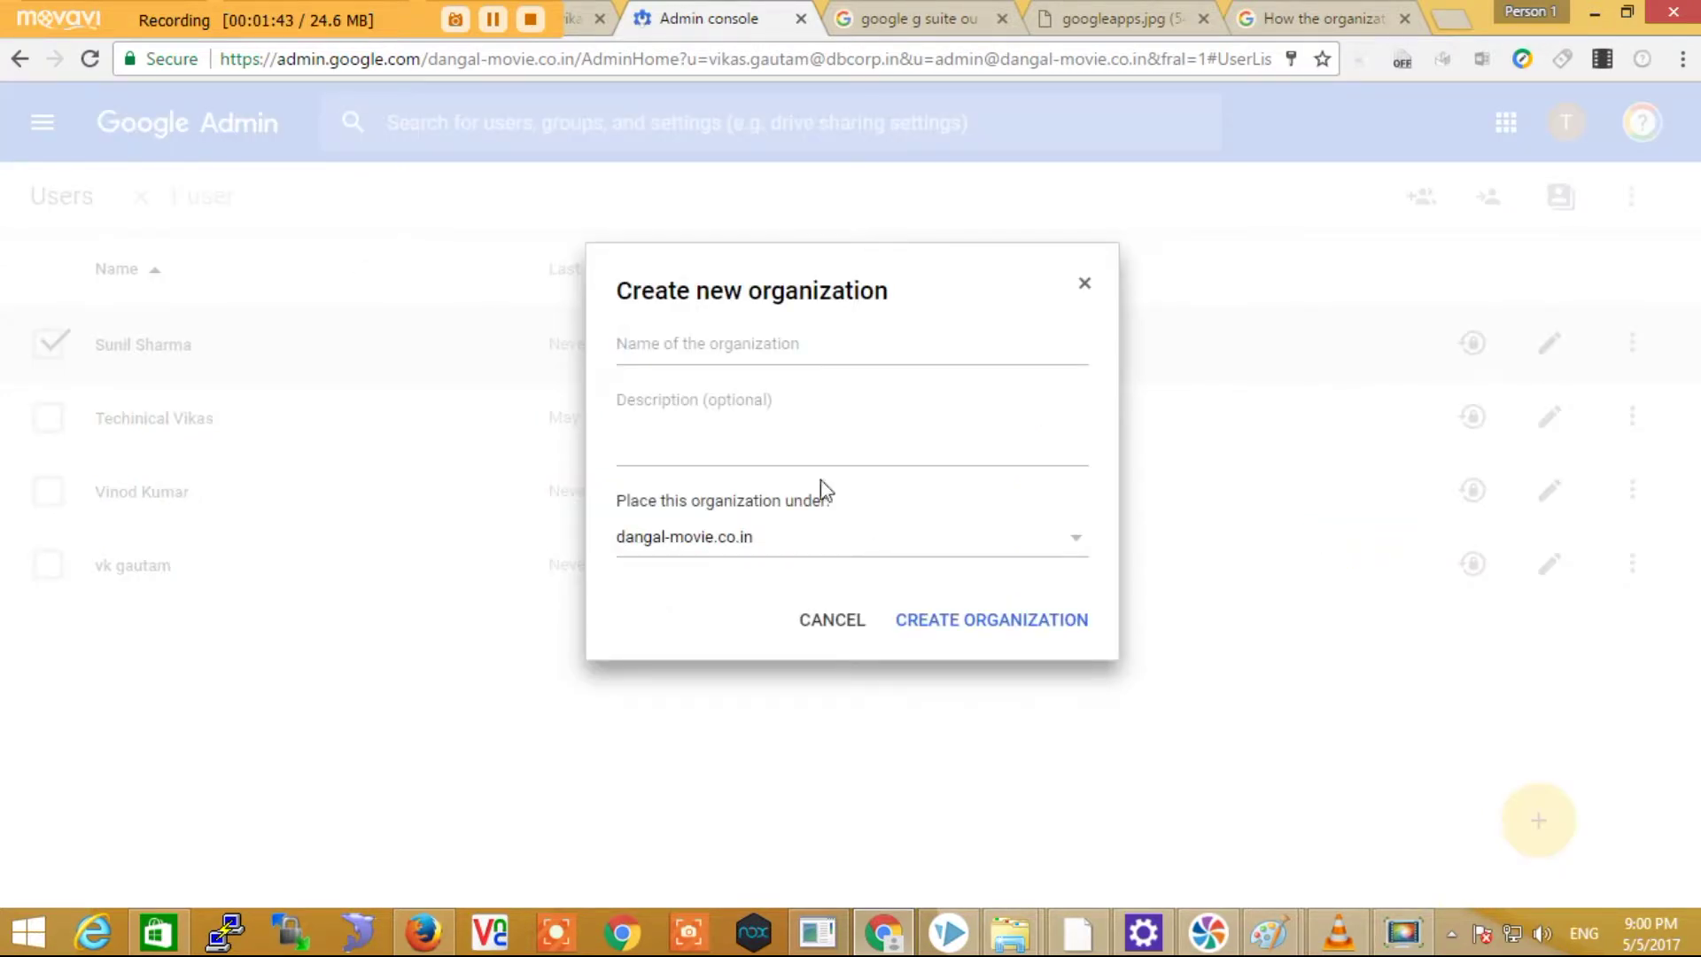
click(736, 346)
click(833, 622)
click(49, 345)
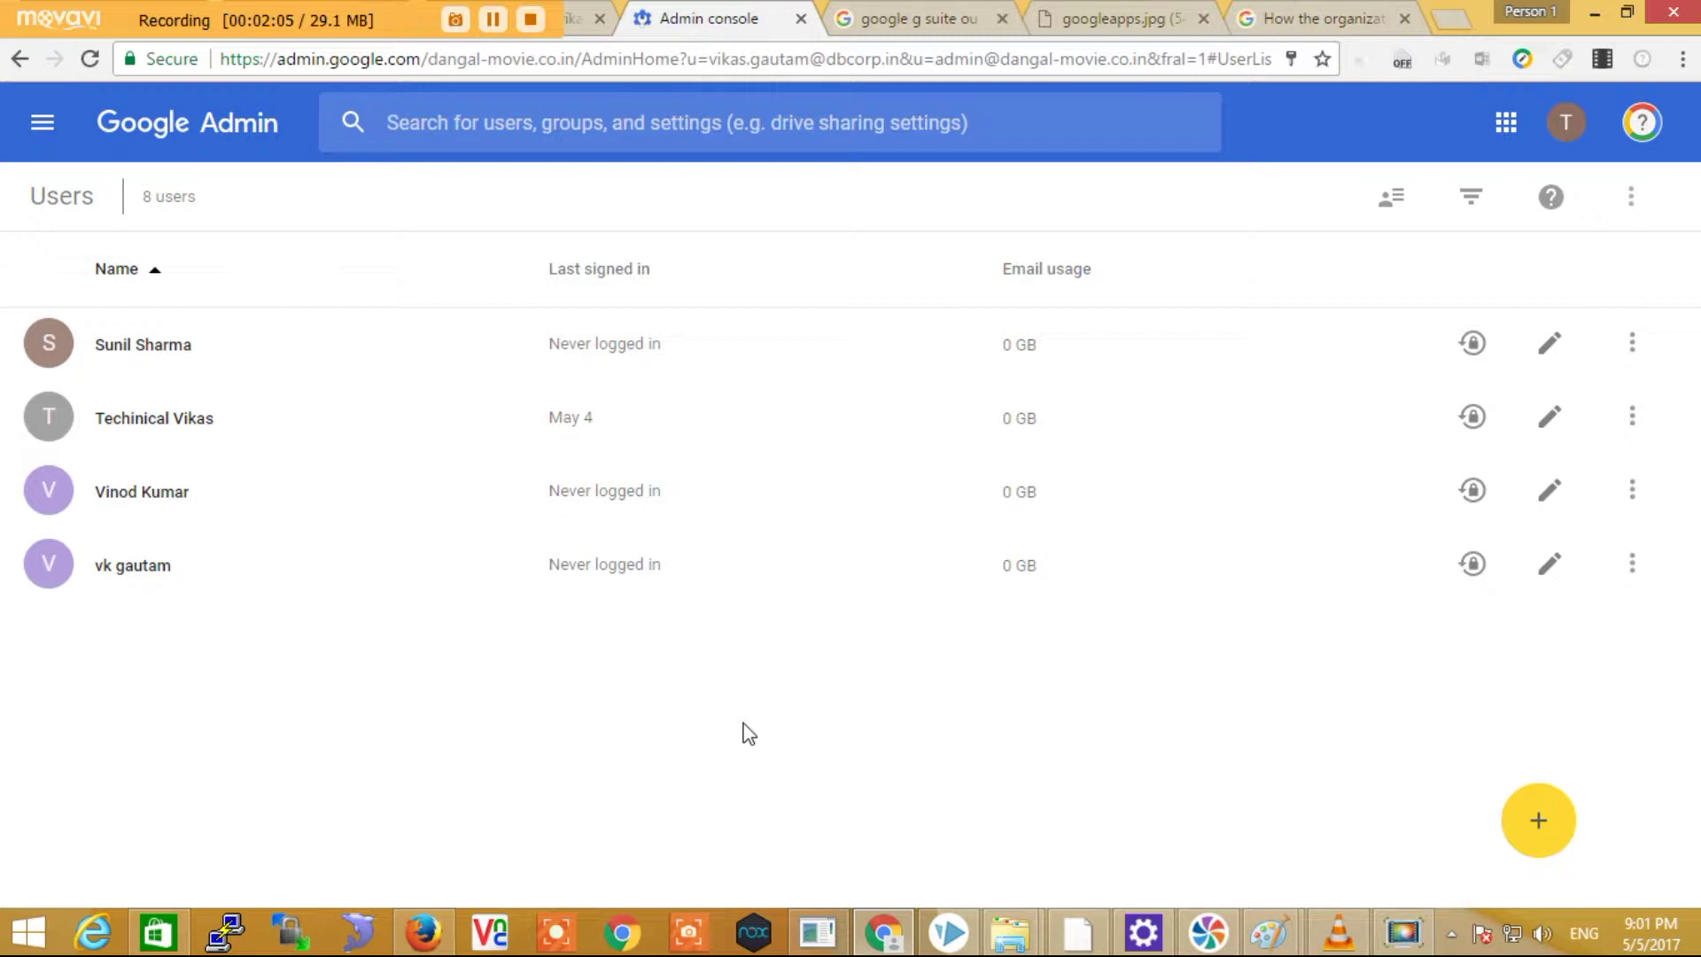
- Return to the Admin console home page
click(216, 132)
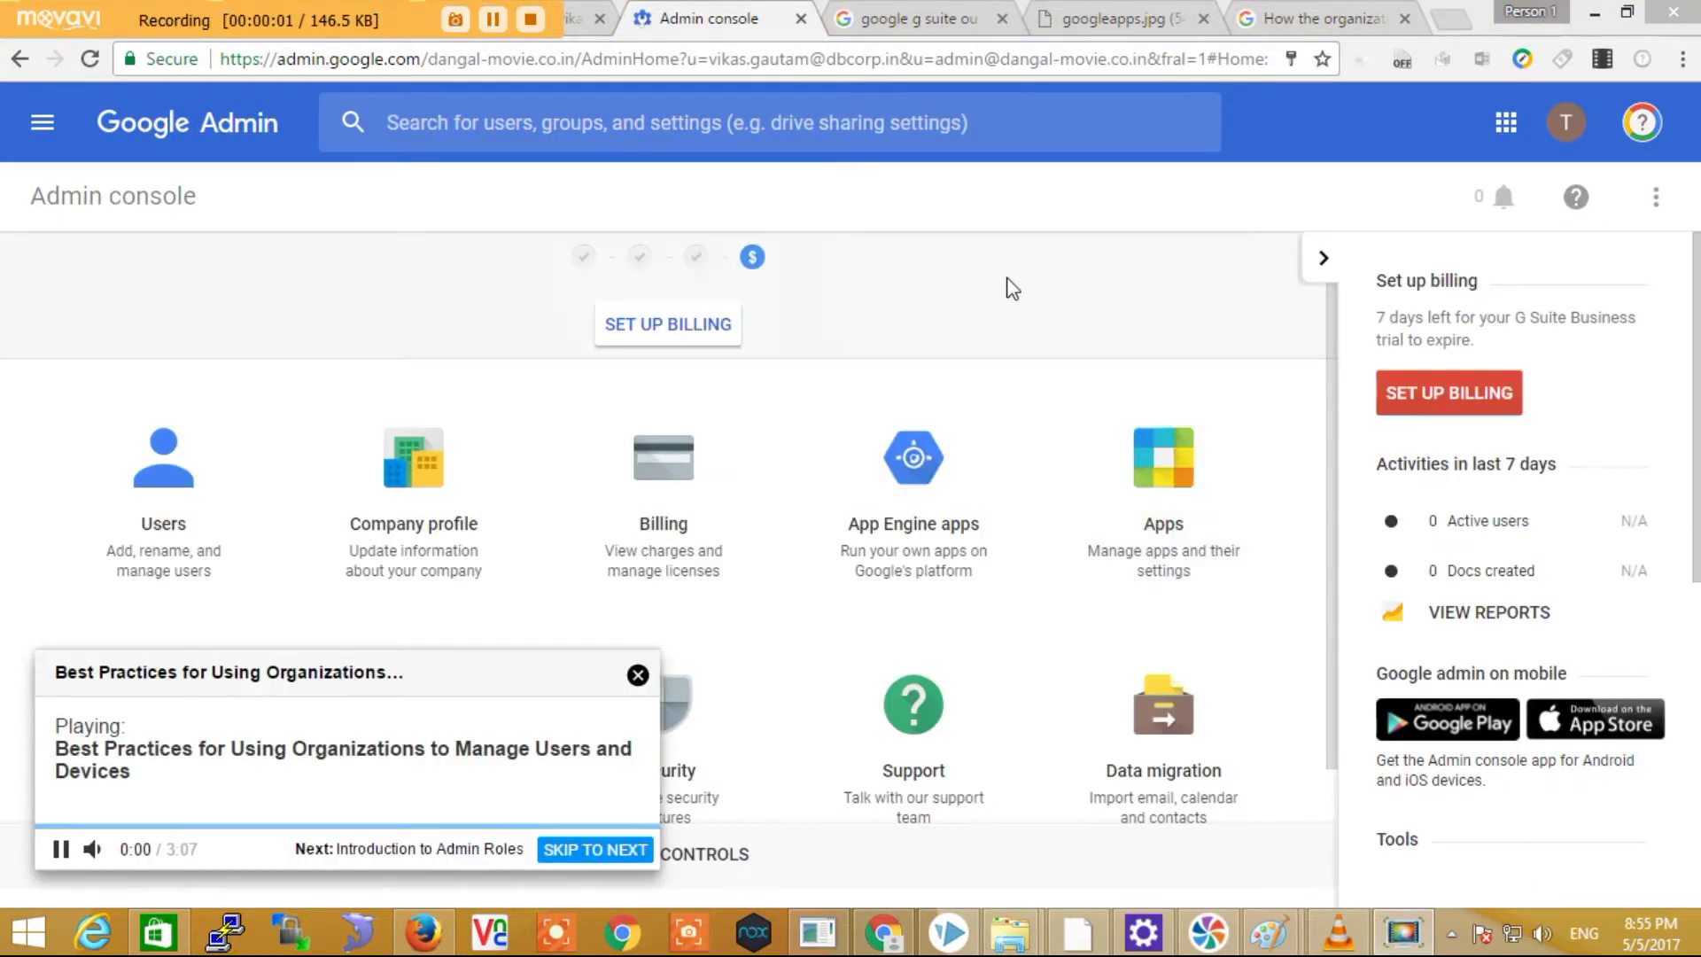